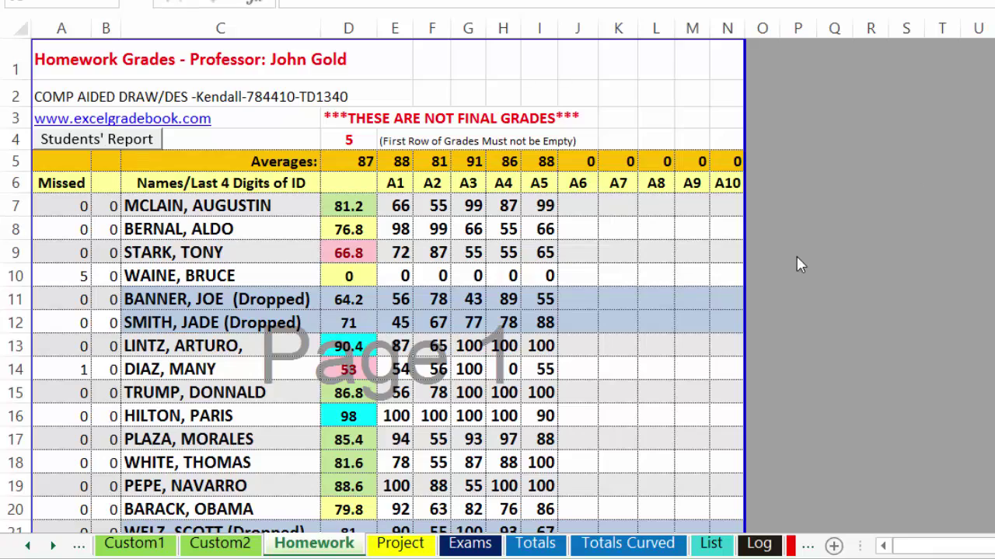
Enter a grade of 68 for assignment A6 in row 7 of the Homework sheet.
click(317, 547)
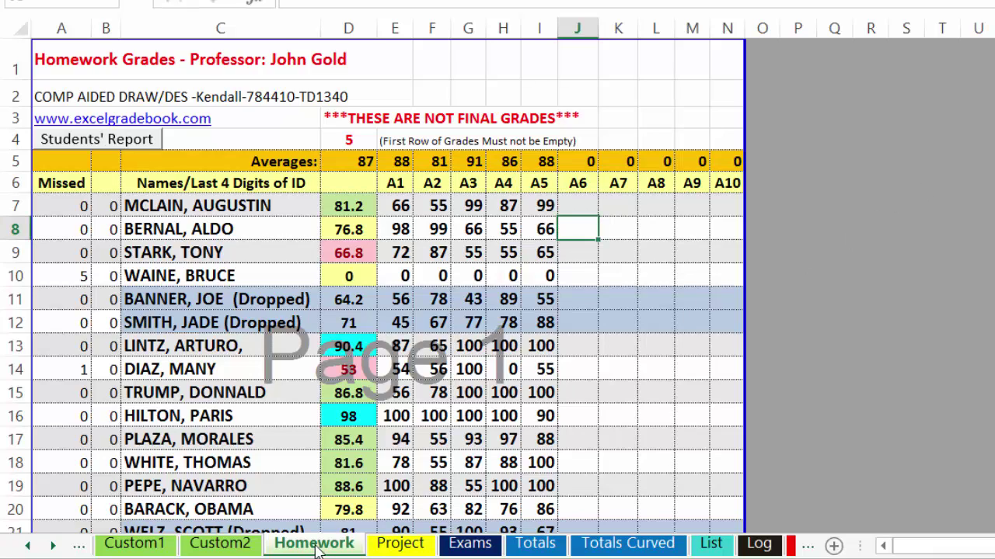
click(582, 207)
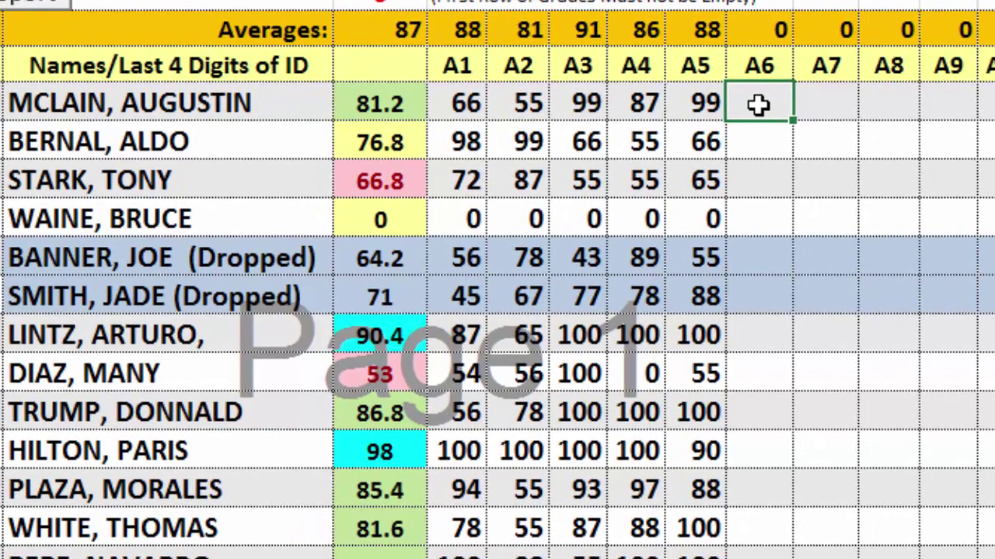
text(68)
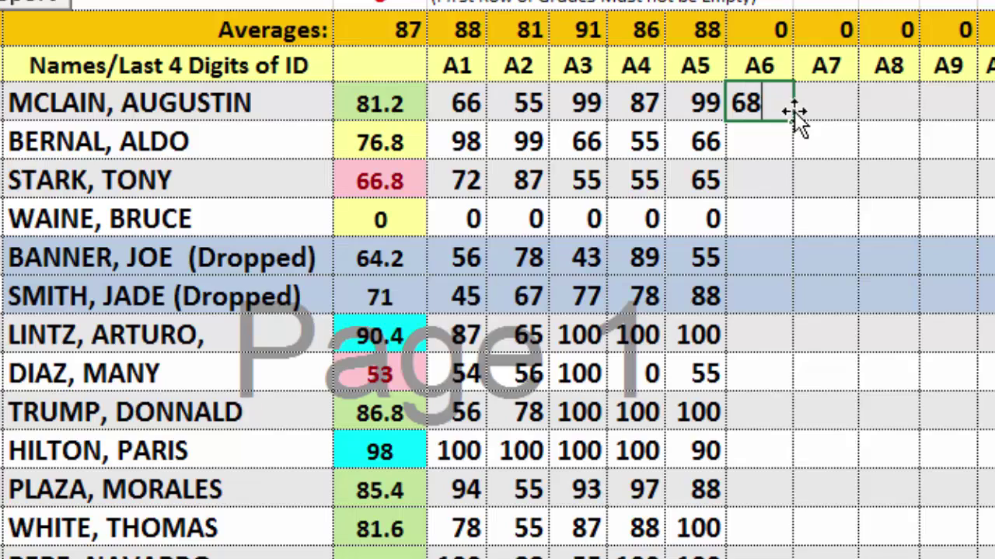
click(813, 109)
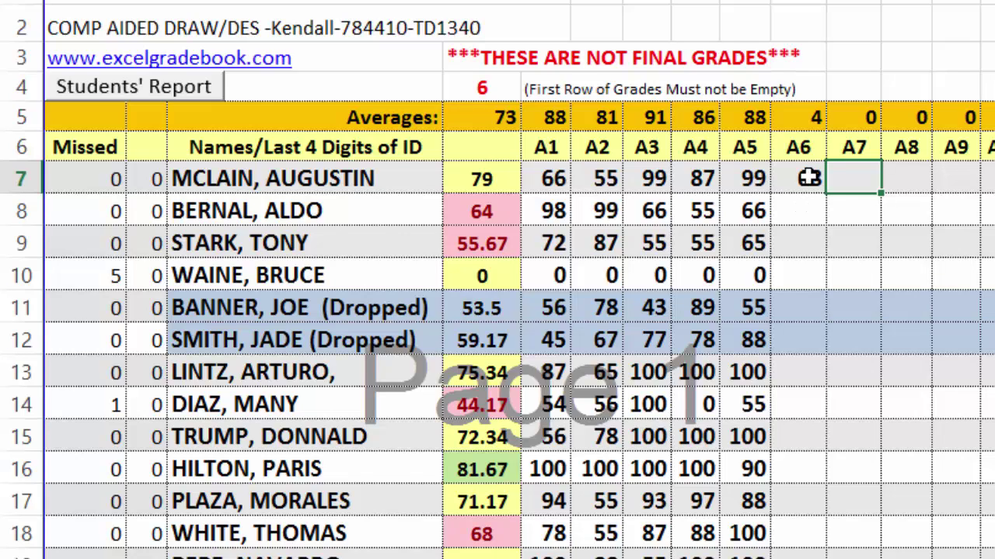
Examine how the new A6 grade affects the students' averages and the assignment count above them.
key(Left)
key(Left)
key(Left)
key(Left)
click(490, 212)
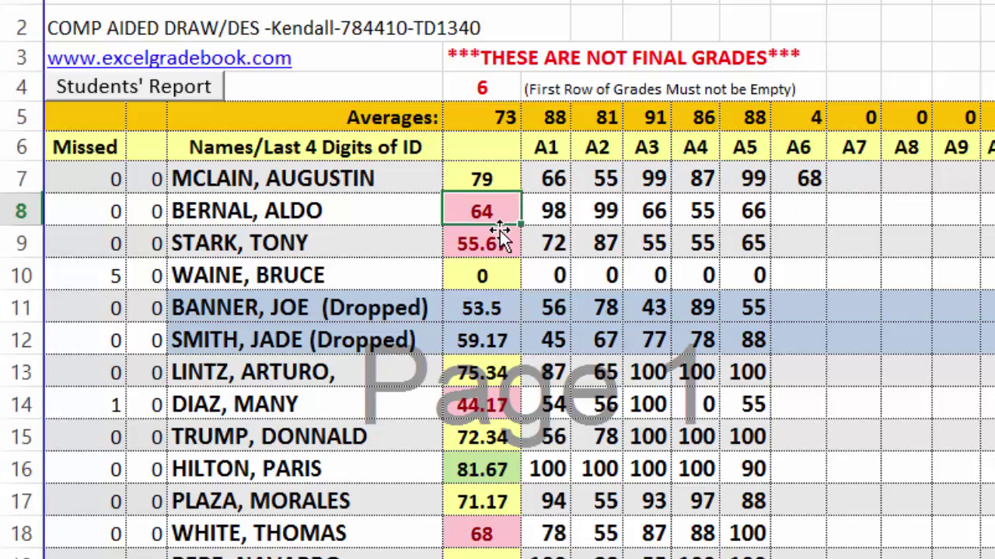
click(500, 272)
click(814, 201)
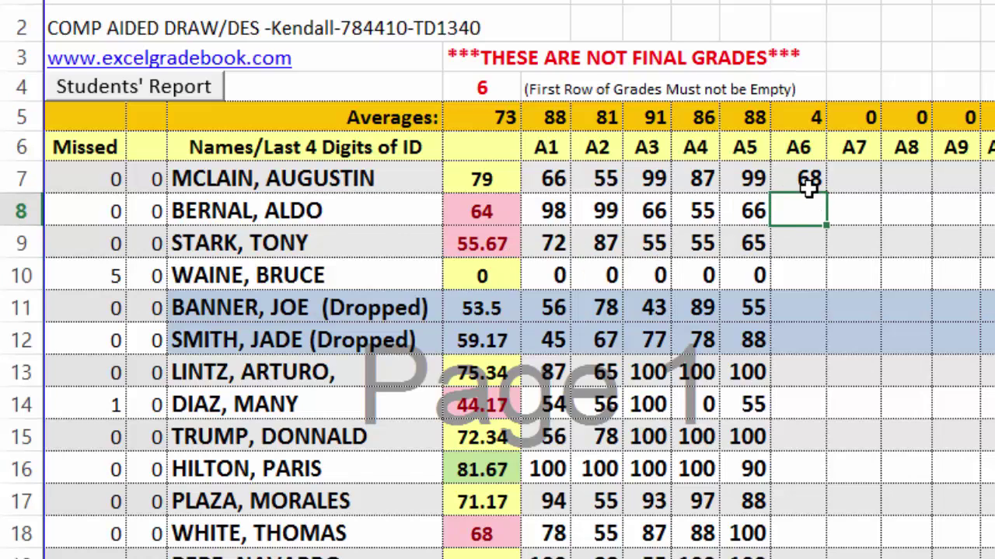
click(811, 181)
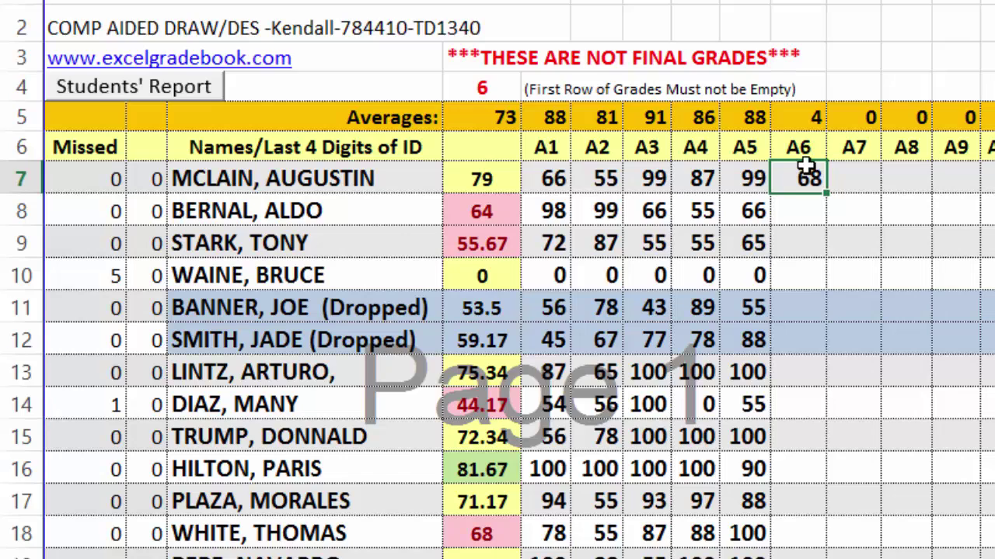
click(471, 91)
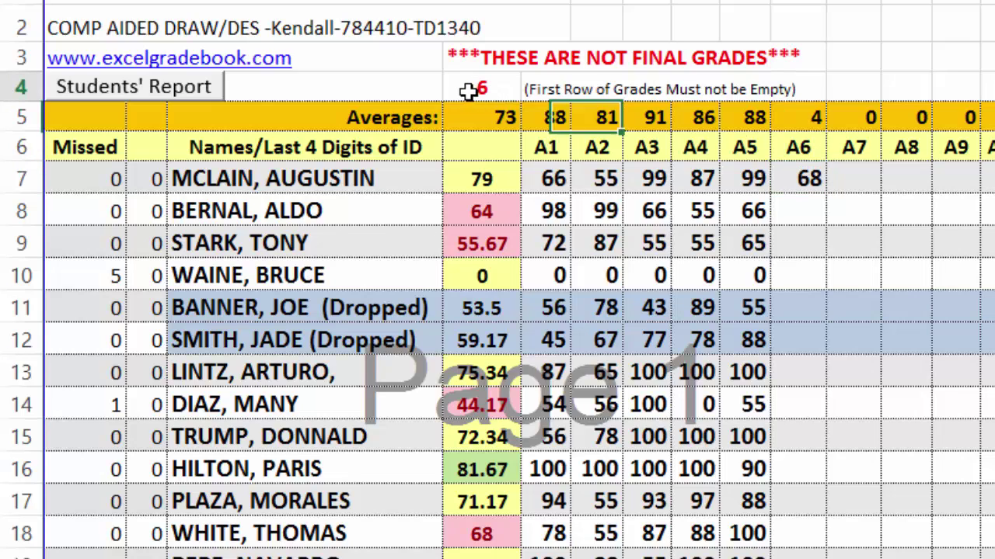
Clear the A6 grade from row 7.
click(810, 186)
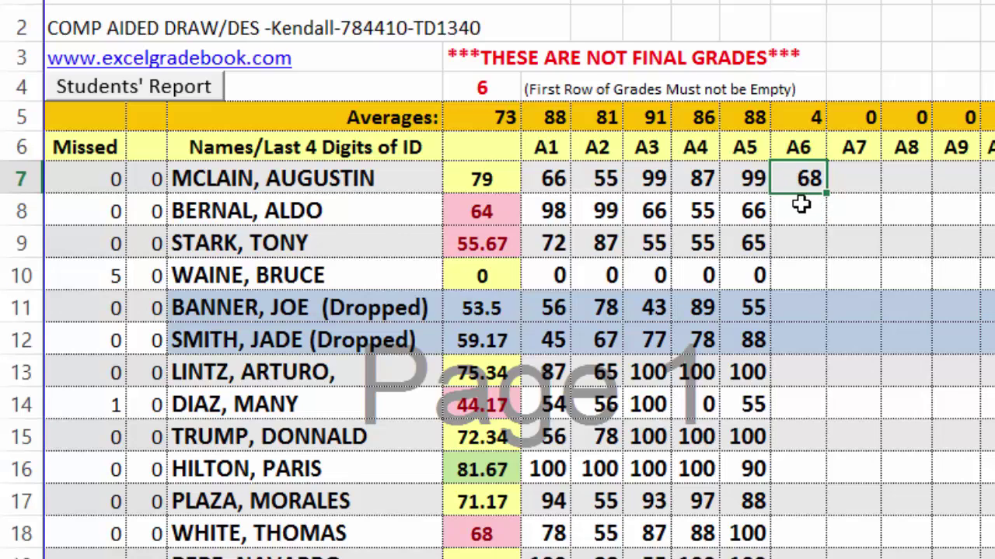
key(Delete)
click(803, 212)
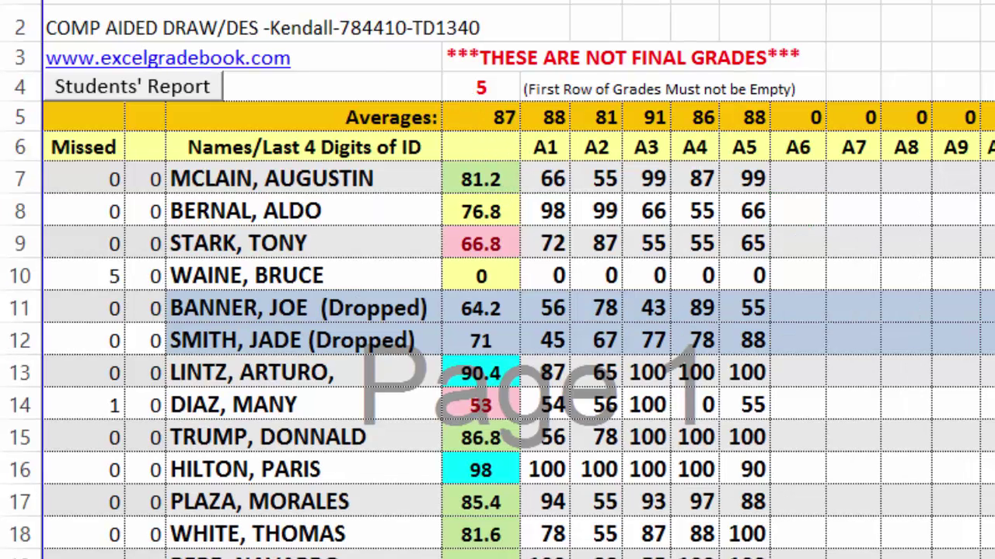
Examine the assignment columns up to A10, row 7's grades and average, and the assignment count in row 4.
click(992, 150)
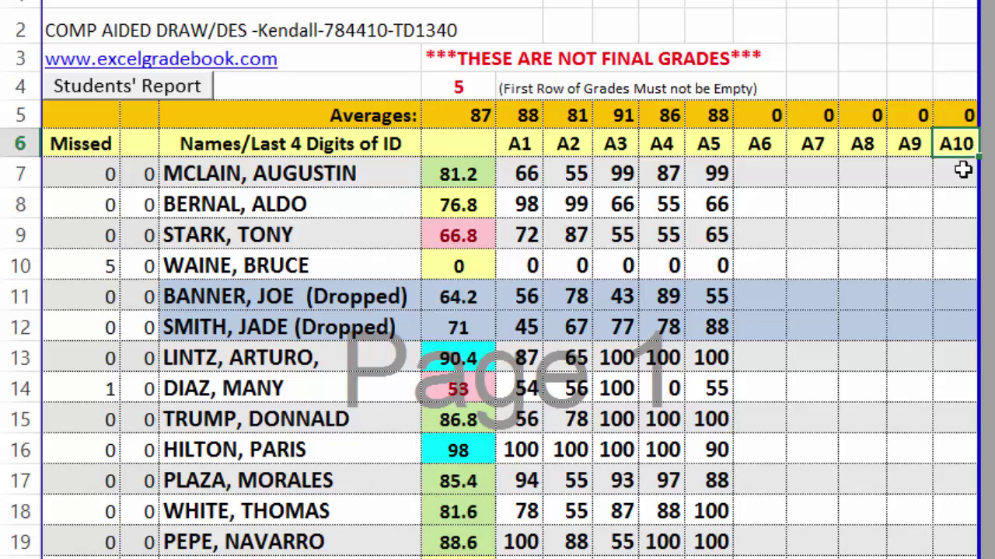
click(770, 190)
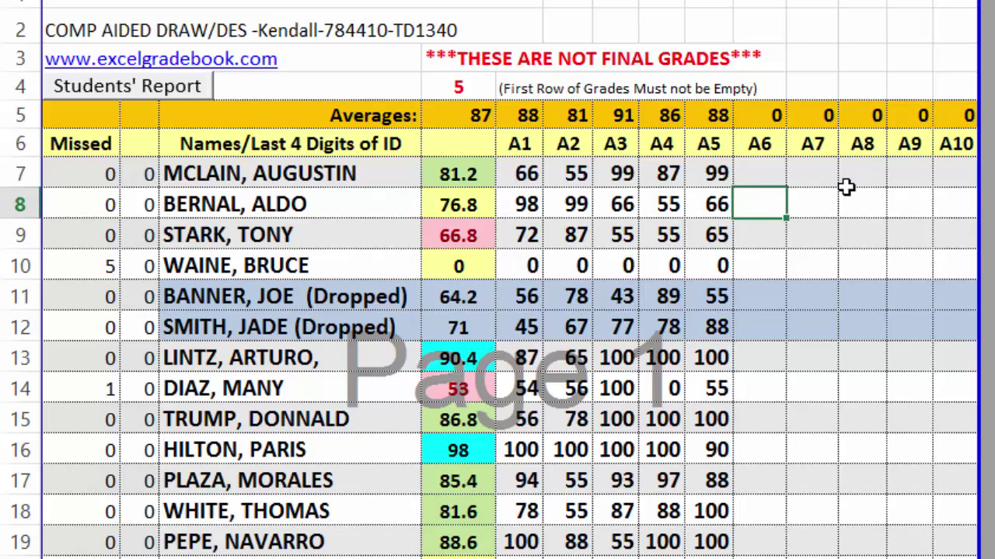
click(850, 179)
click(769, 182)
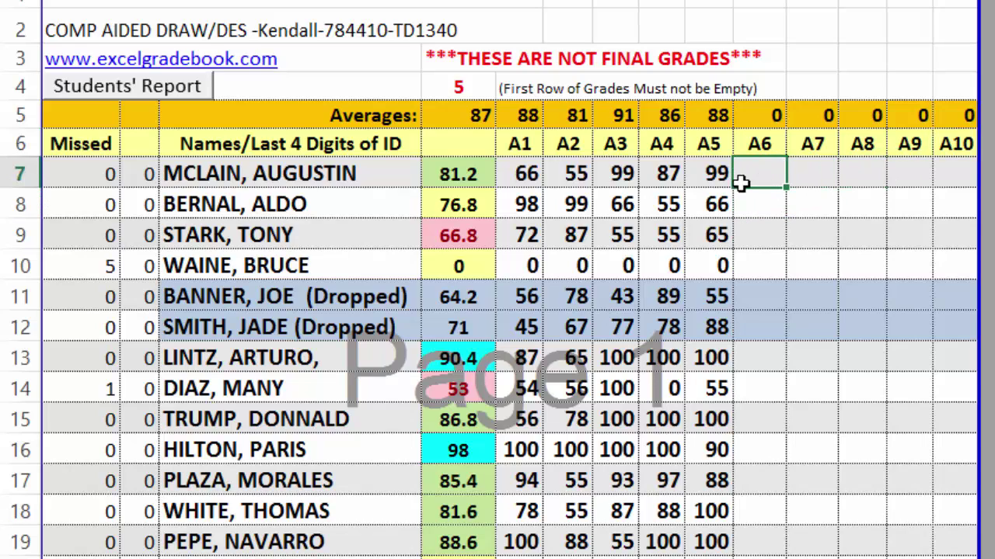
click(516, 173)
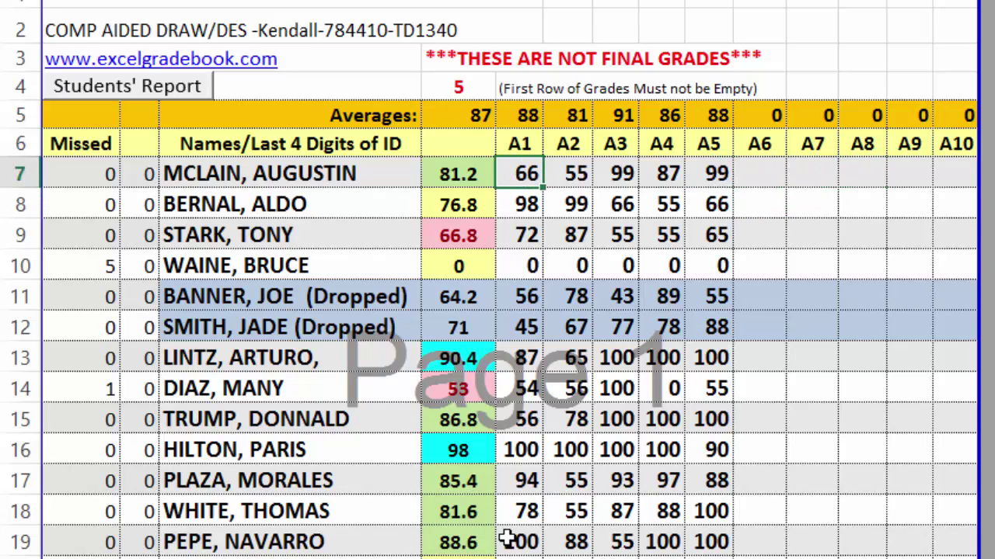
click(722, 172)
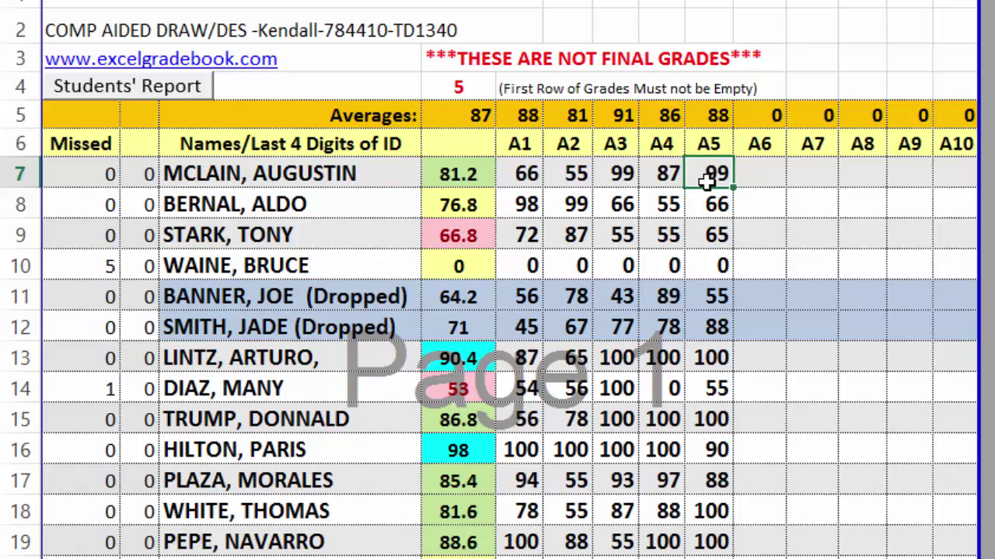
click(453, 172)
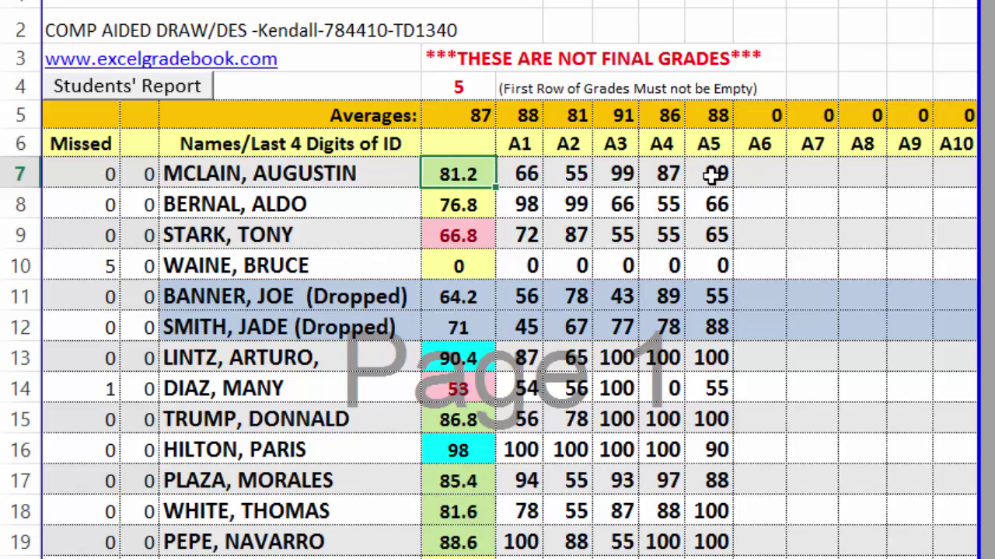
click(482, 90)
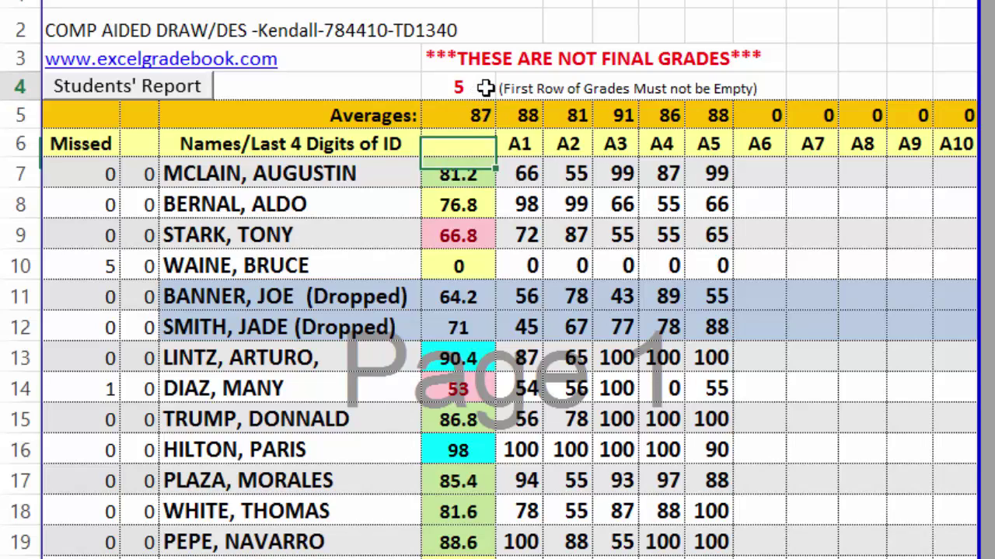
click(774, 177)
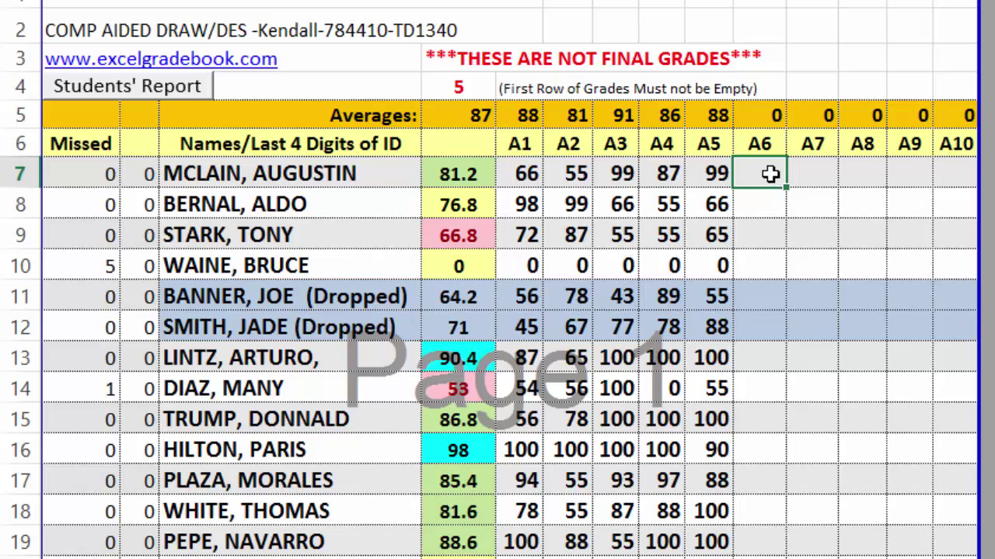
Enter A6 grades of 99 in row 8 and 56 in row 7.
click(766, 205)
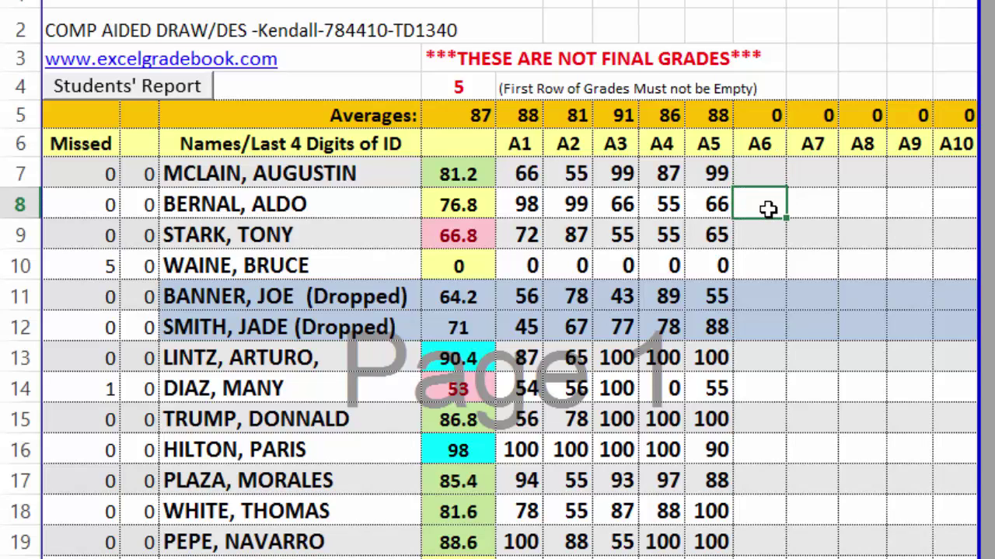
text(99)
click(814, 215)
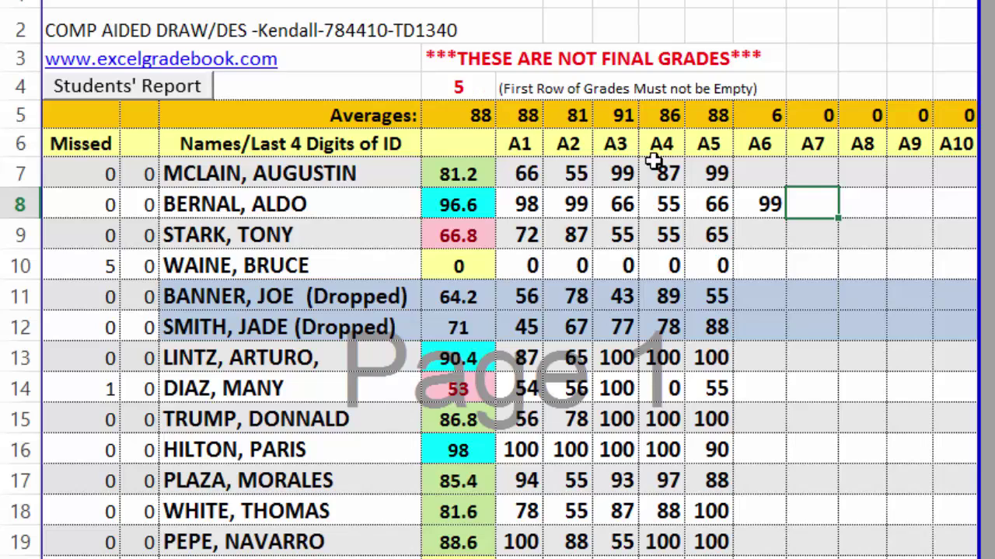
click(759, 177)
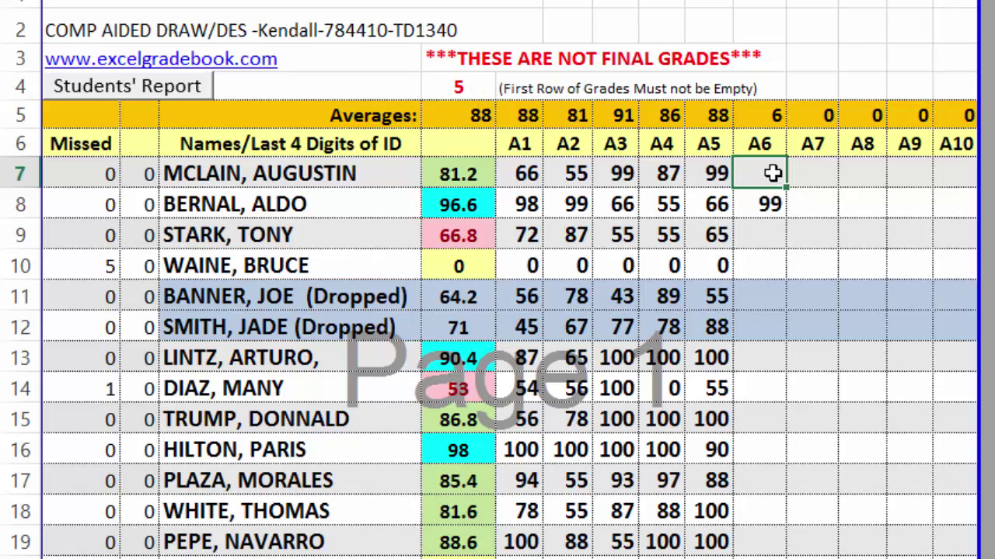
text(56)
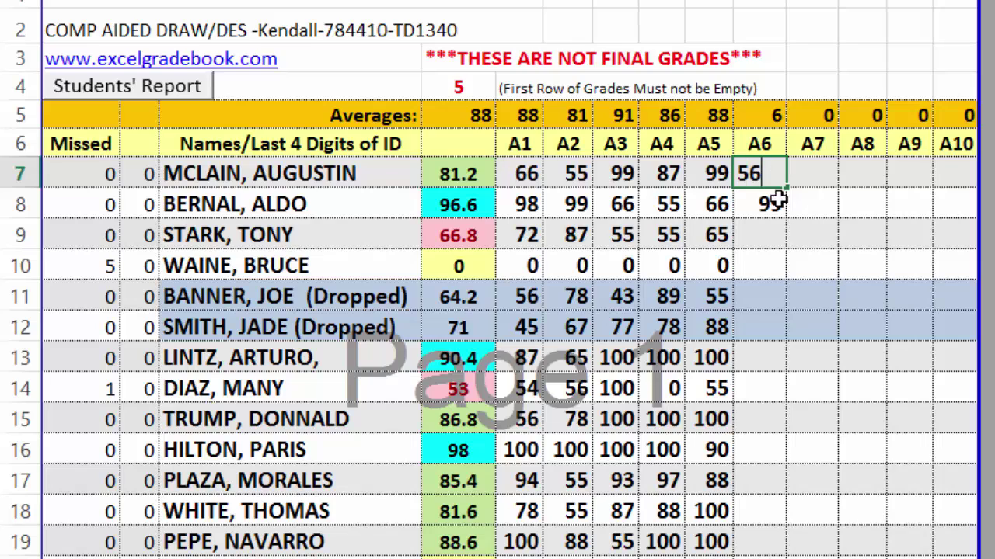
key(Return)
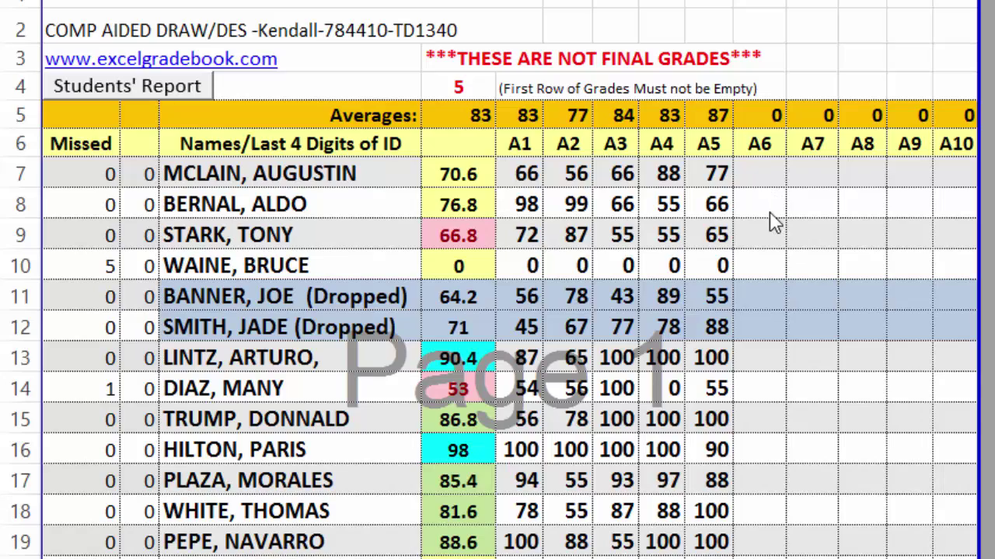
View the Emails and Max Assignments 0s settings on the Graphs sheet.
click(648, 515)
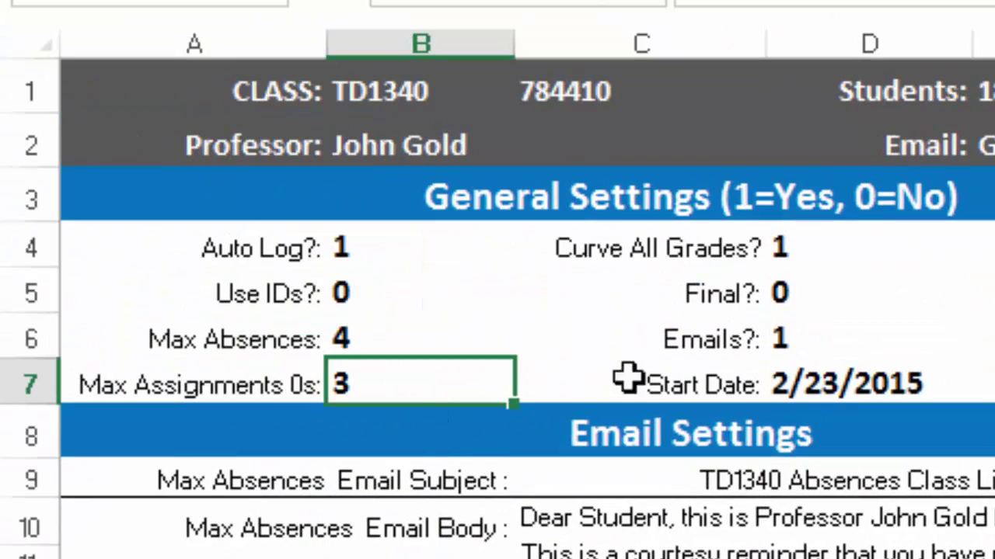
click(845, 336)
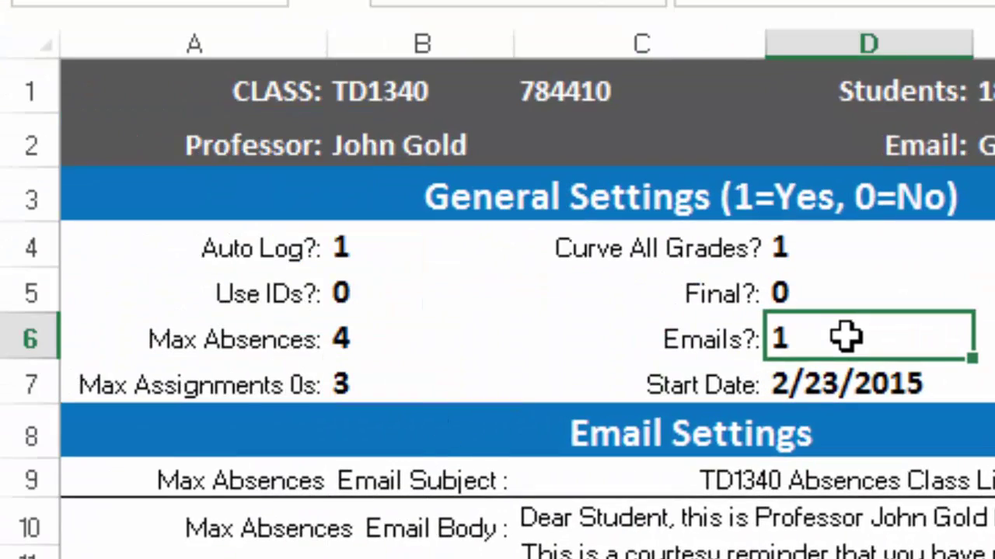
click(419, 388)
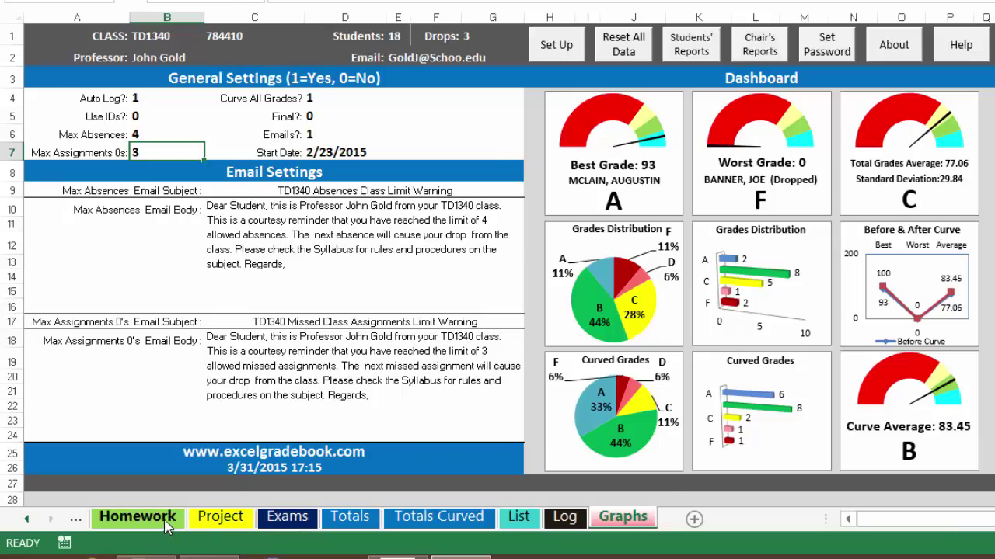
On the Homework sheet, set the A2, A3, A4 and A5 grades in row 8 to 0.
click(138, 517)
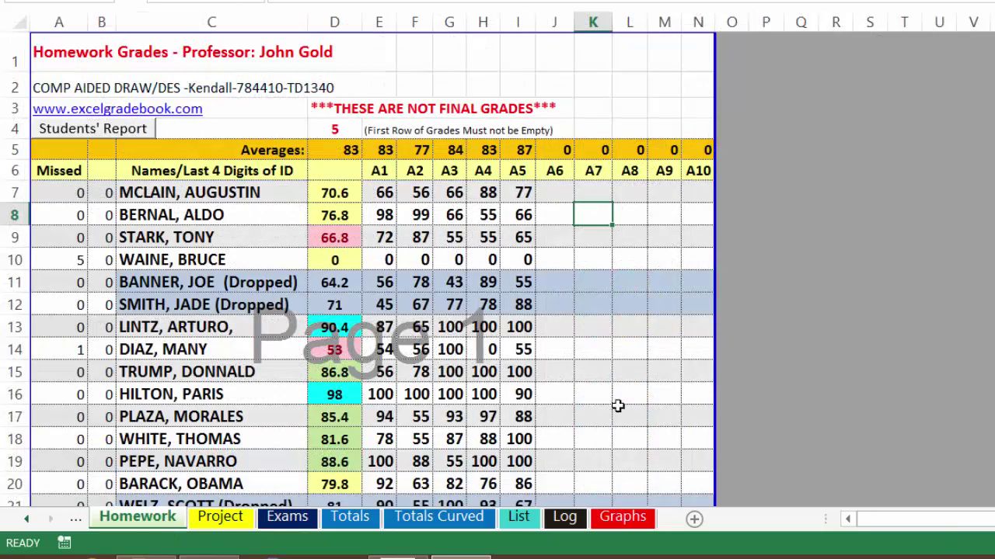
click(411, 217)
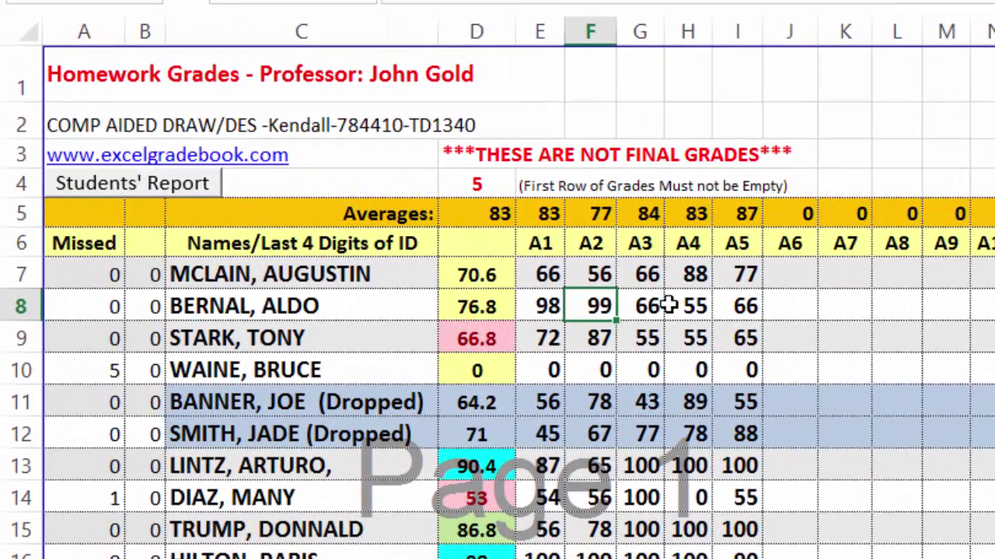
text(0)
click(649, 305)
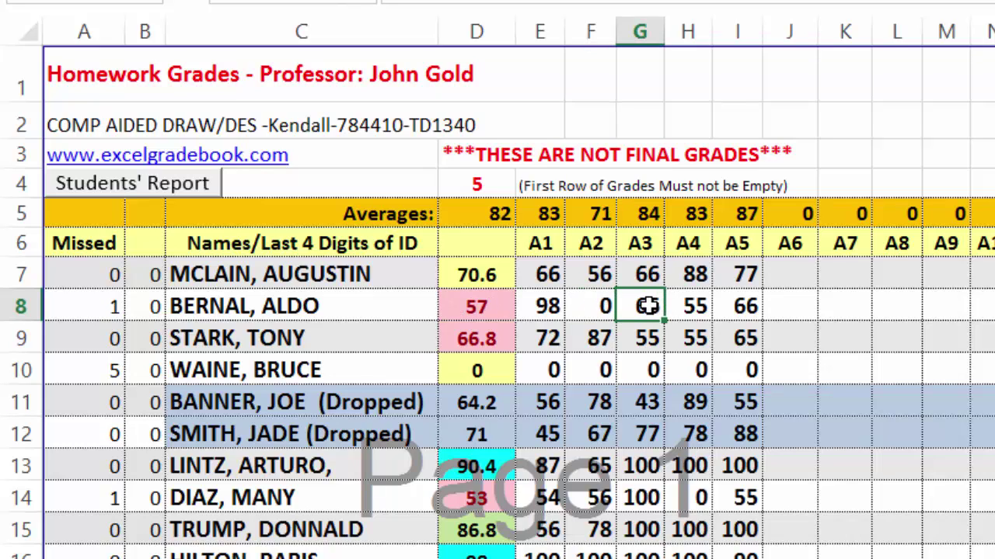
text(0)
click(687, 305)
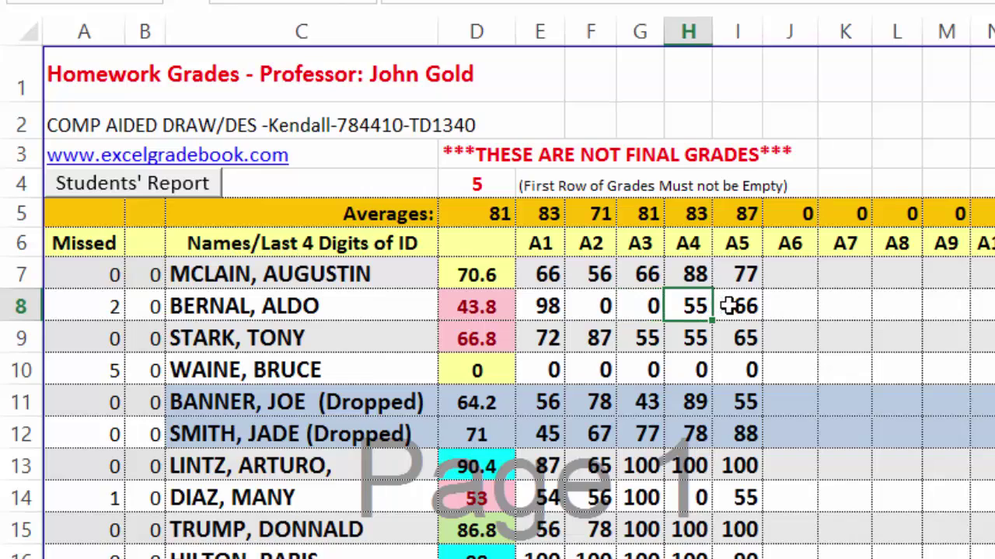
text(0)
click(738, 305)
text(0)
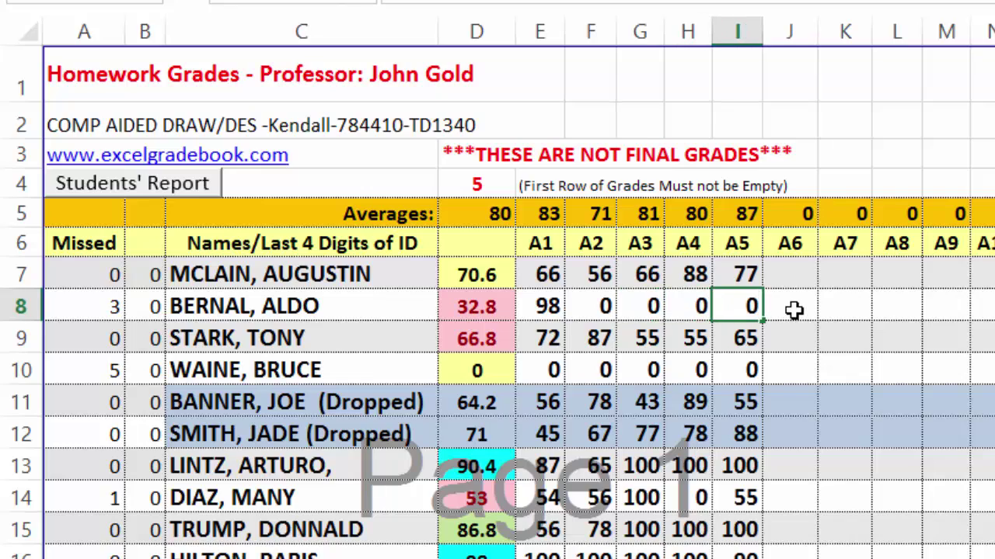
click(791, 309)
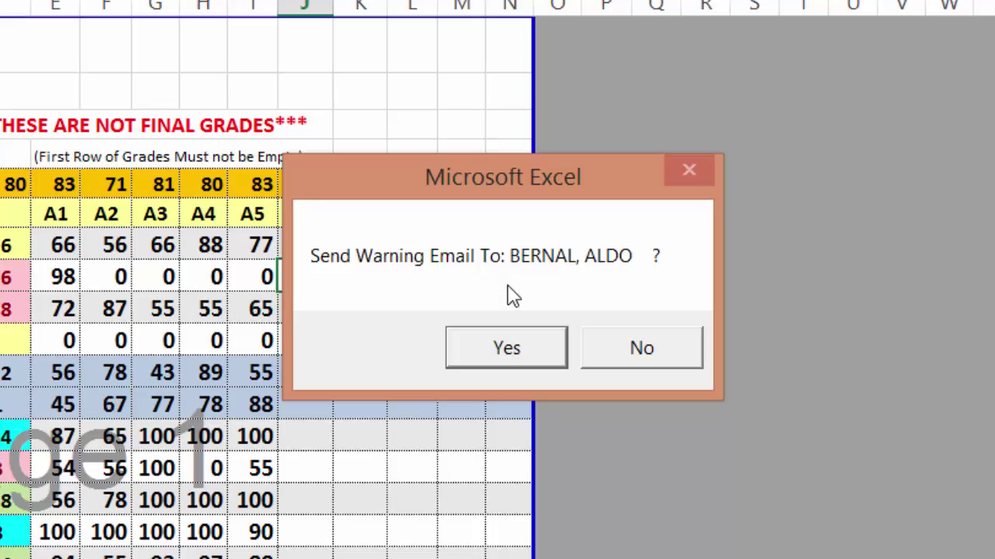
Accept creating the missed-assignments warning email for the row 8 student, and close the generated message.
click(544, 350)
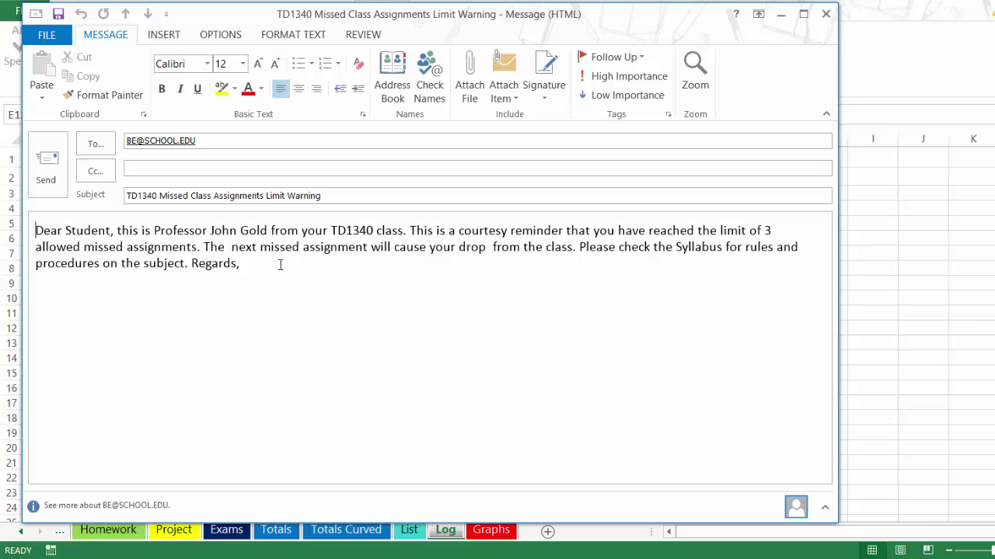
click(826, 14)
Check the class log for the warning email entry, and view the email settings on the Graphs sheet.
click(567, 333)
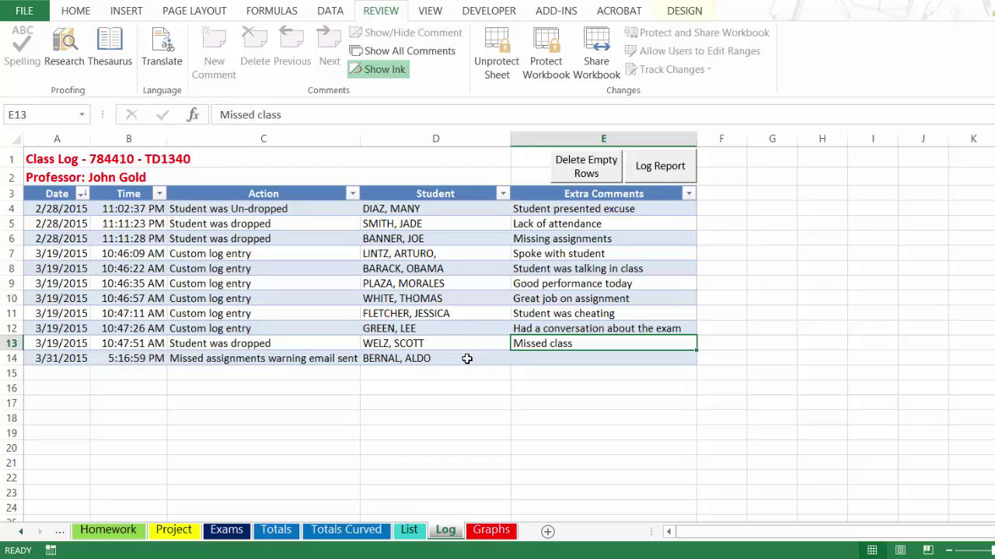
click(491, 530)
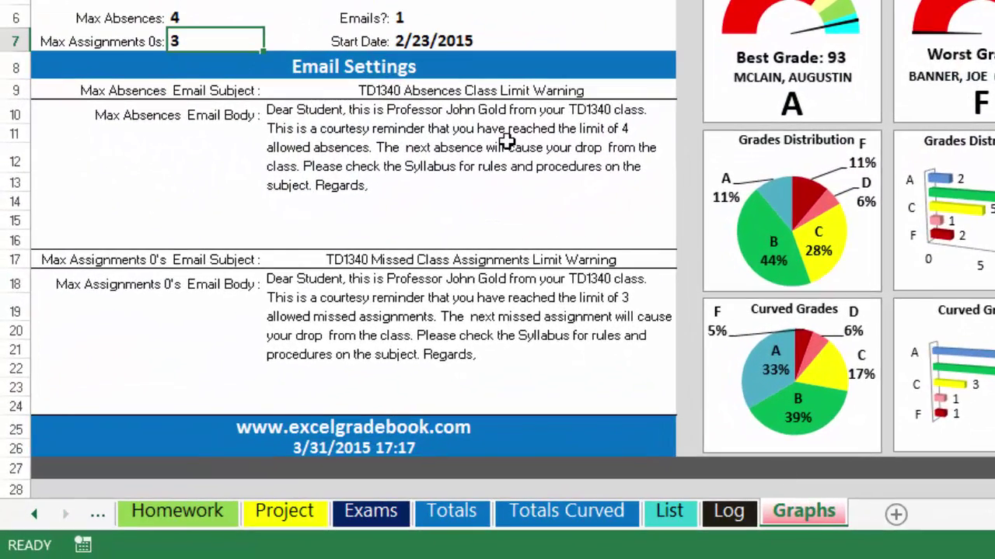
View the subject and body settings of the missed-assignments warning email on the Graphs sheet.
click(344, 314)
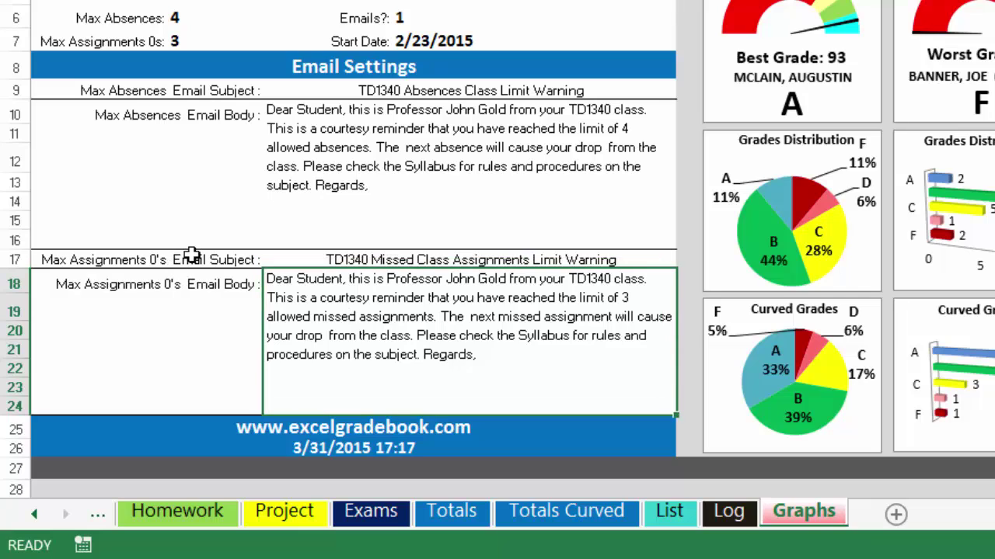
click(462, 260)
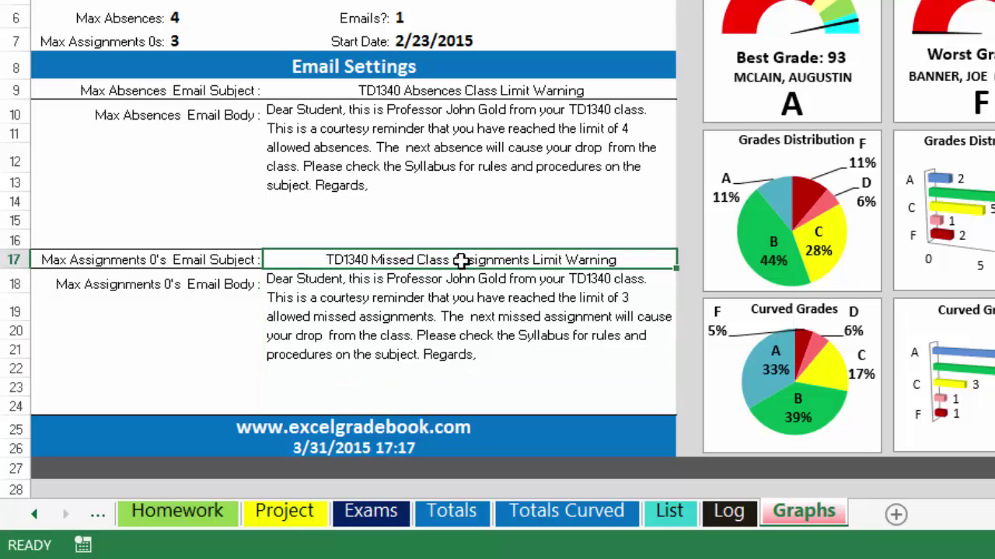
click(557, 314)
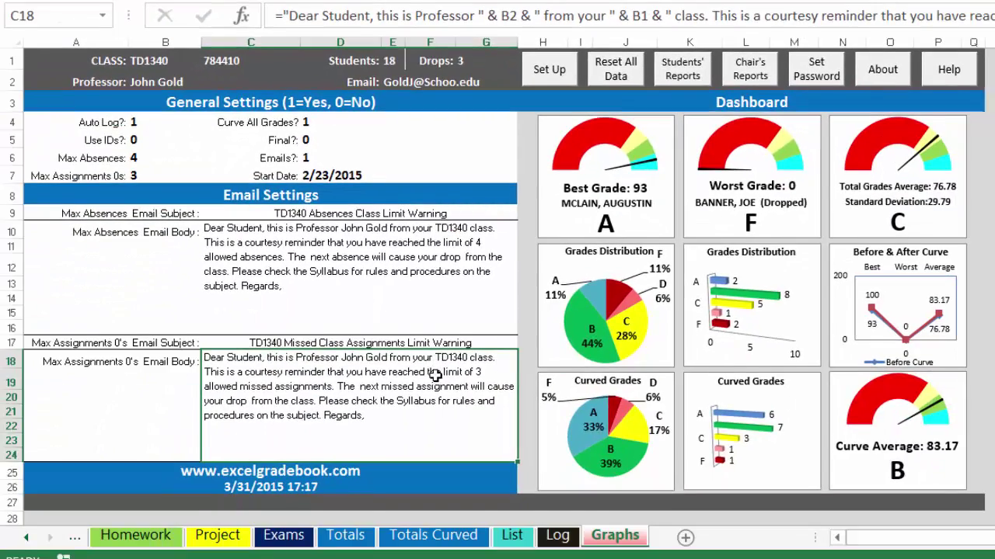
On the Homework sheet, set the A6 and A7 grades in row 8 to 0.
click(171, 543)
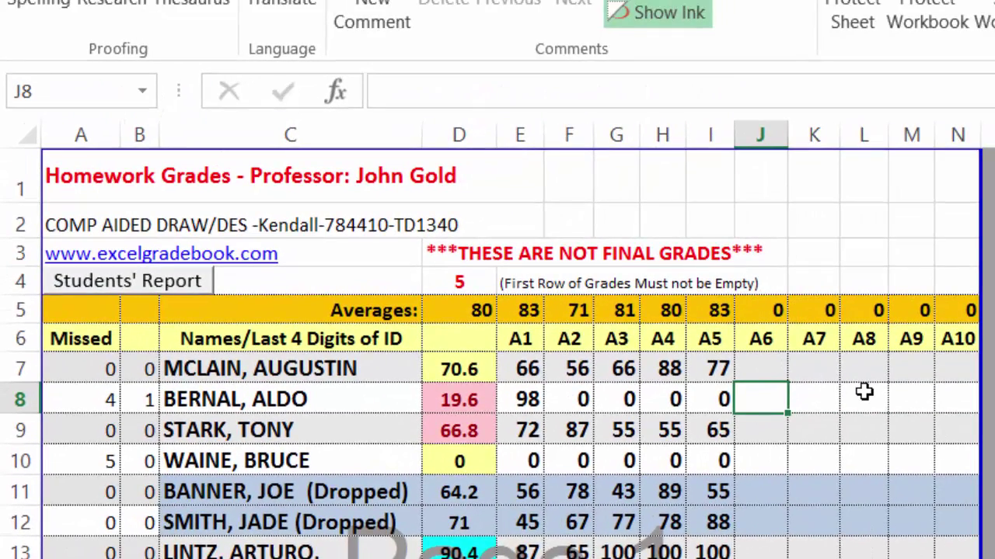
text(0)
key(Tab)
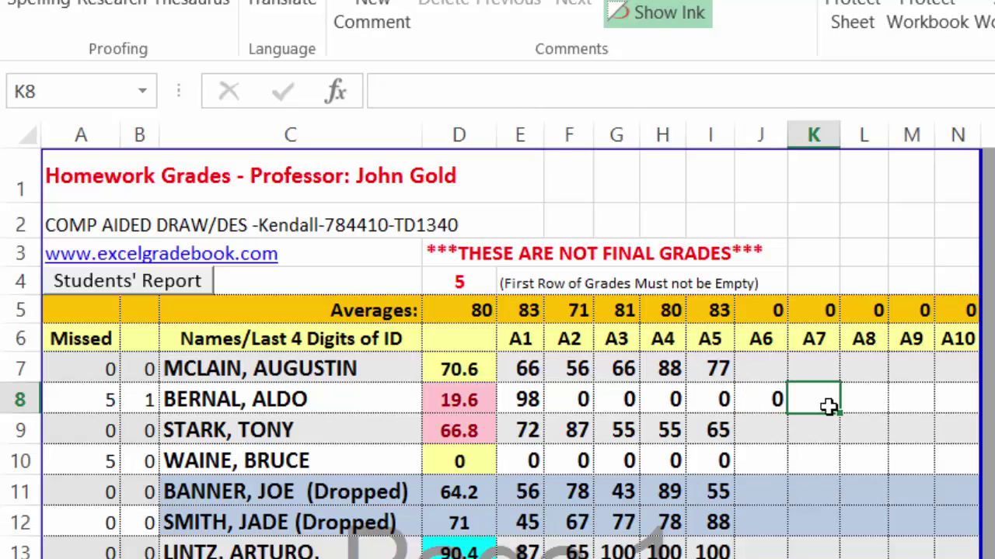
text(0)
key(Tab)
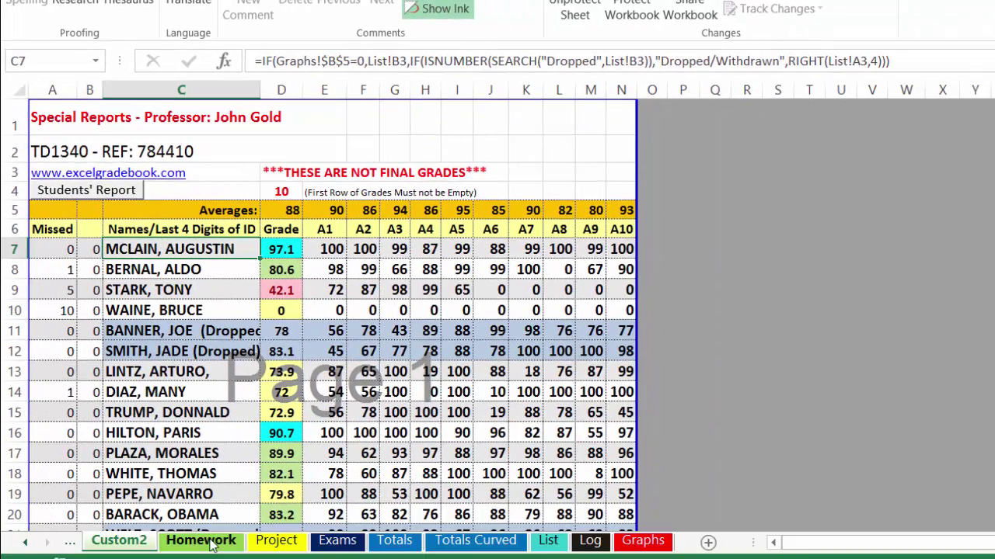
Compare the empty A6 and A7 grades of row 7 on the Homework sheet with the filled grades on the Custom2 sheet.
click(212, 546)
click(513, 245)
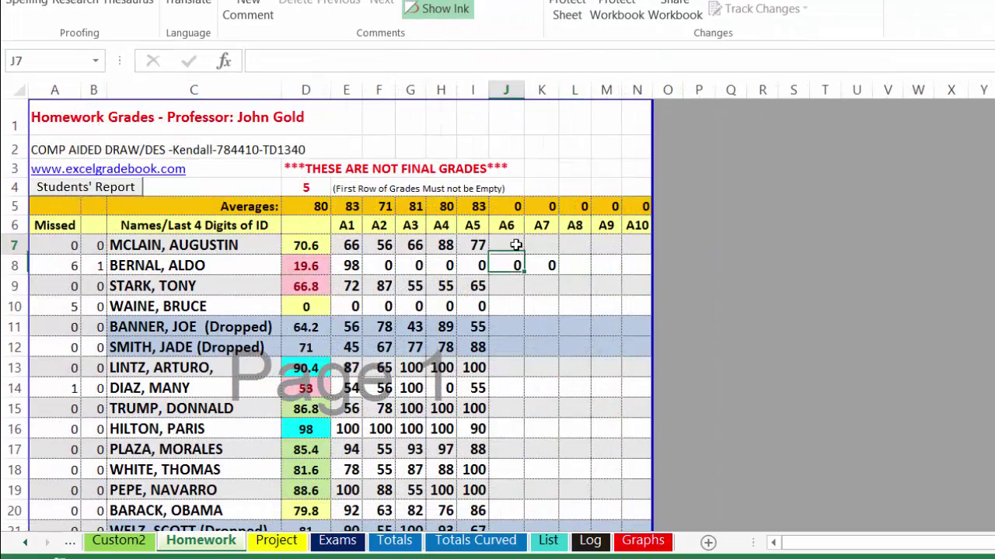
click(551, 246)
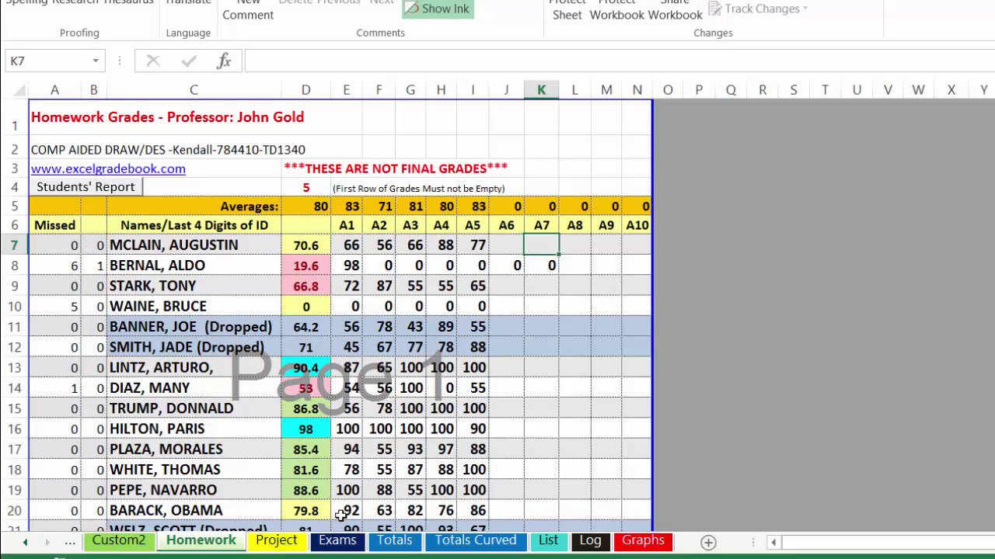
click(121, 541)
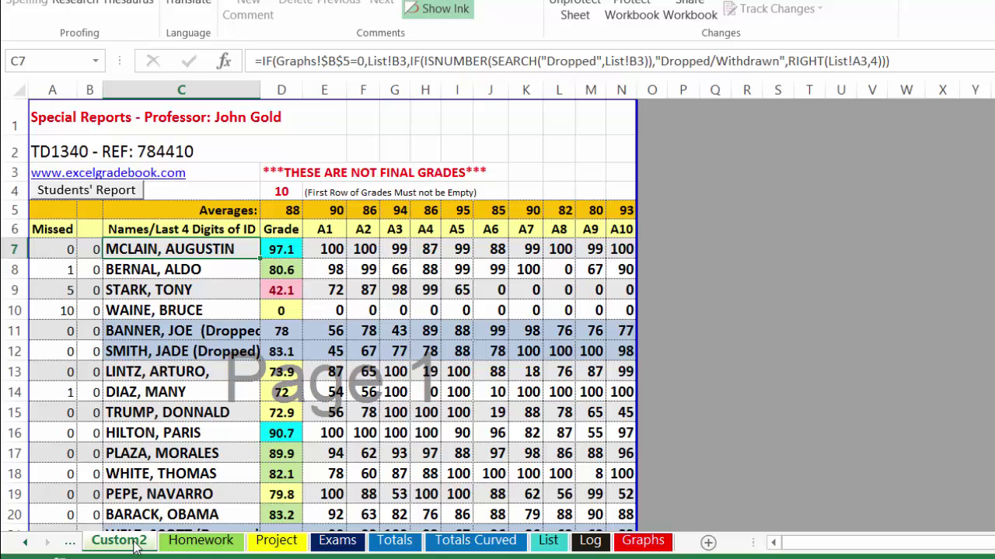
click(363, 254)
click(458, 274)
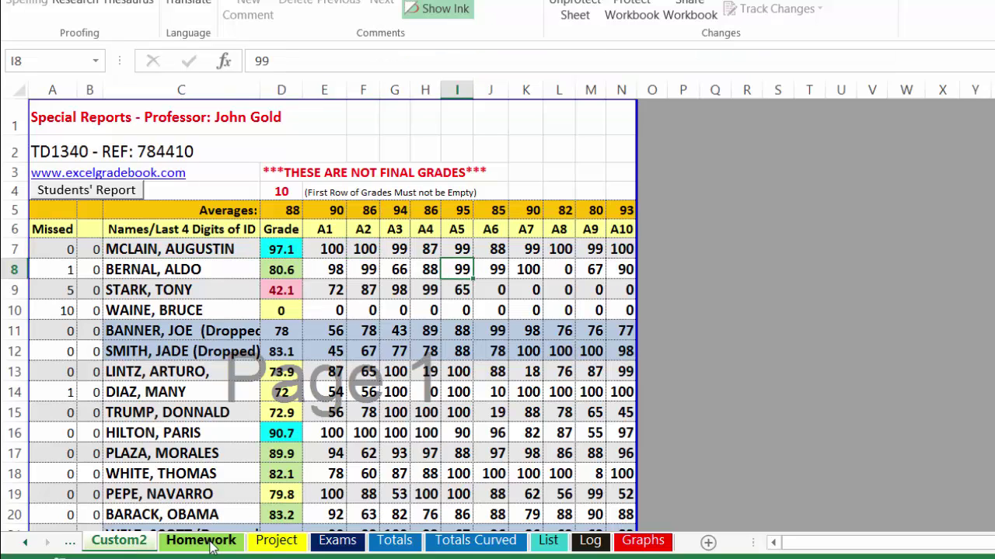
On the Exams sheet, set the Test 1 grade in row 5 to 88 and check its letter grade.
click(330, 548)
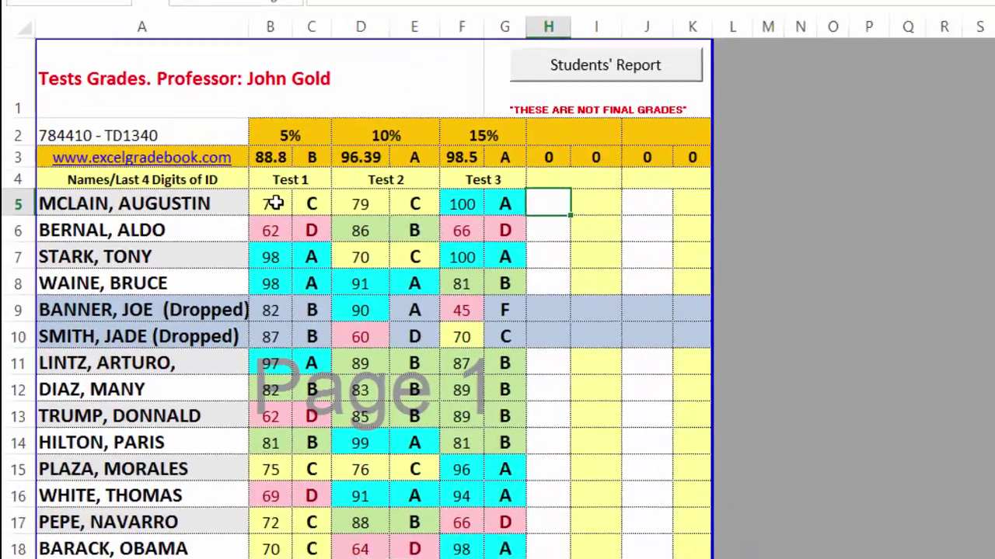
click(217, 230)
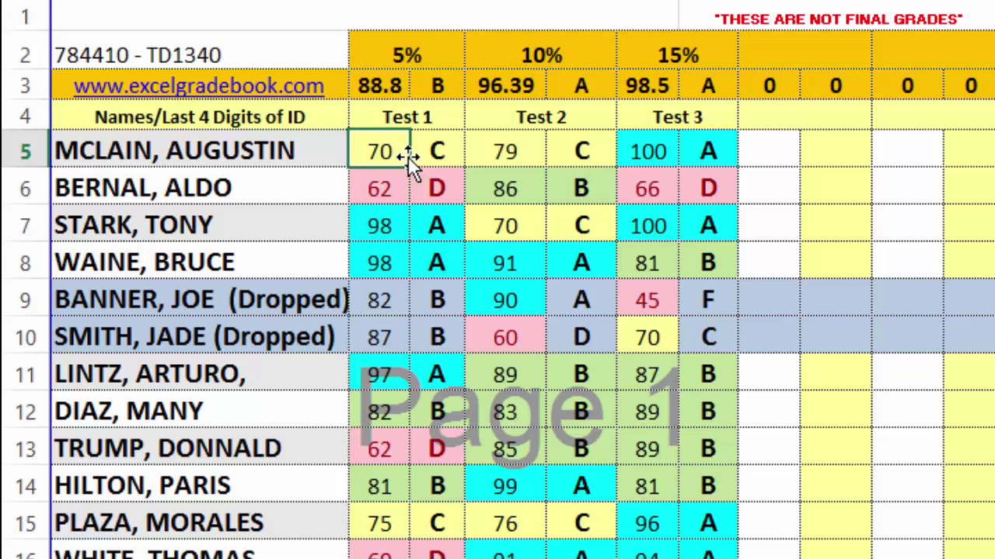
text(88)
key(Return)
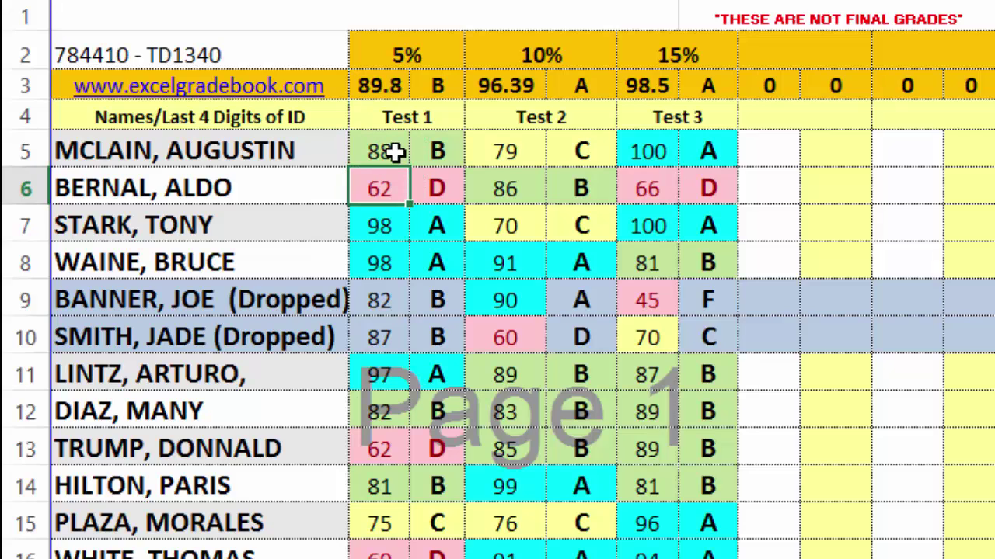
click(454, 145)
click(387, 153)
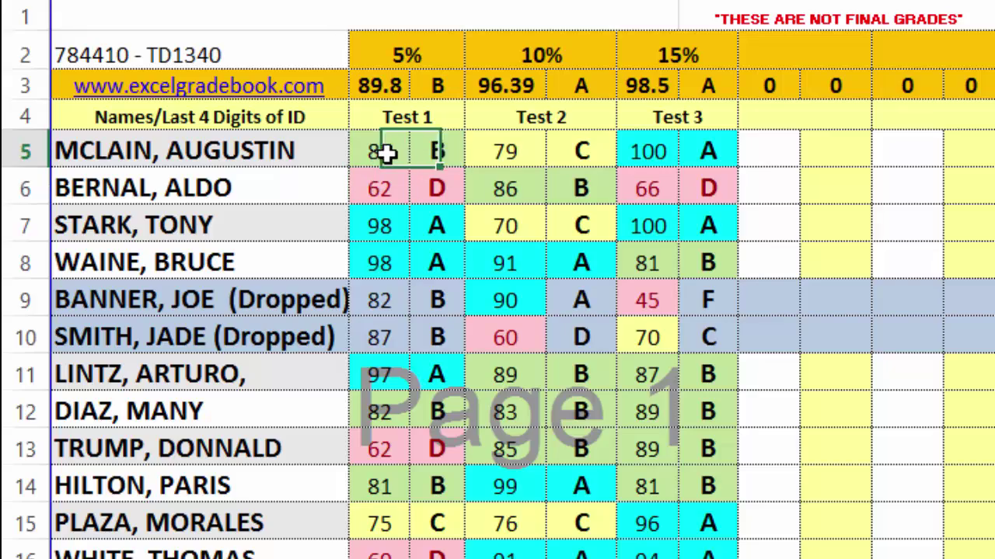
click(388, 154)
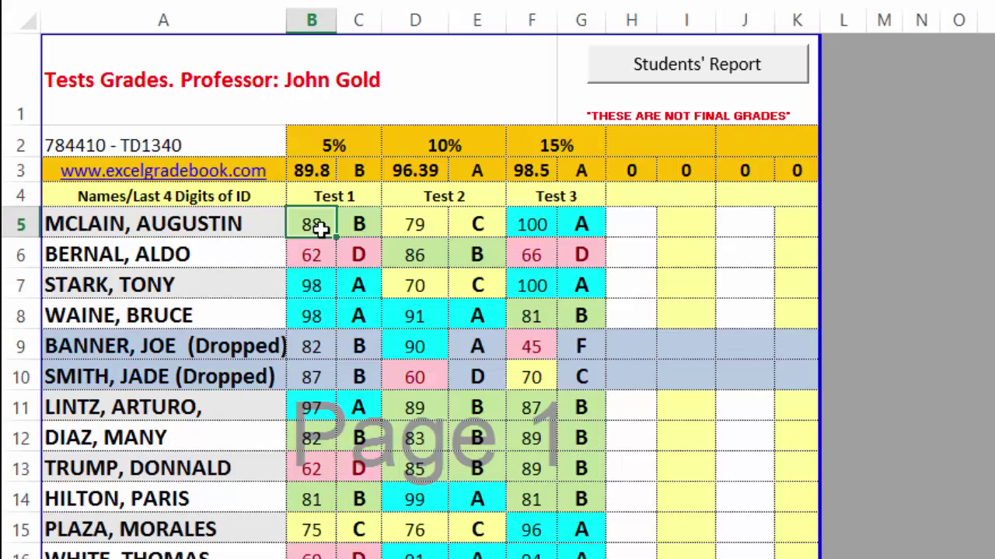
Generate the students' report from the Exams sheet and look through it.
click(750, 76)
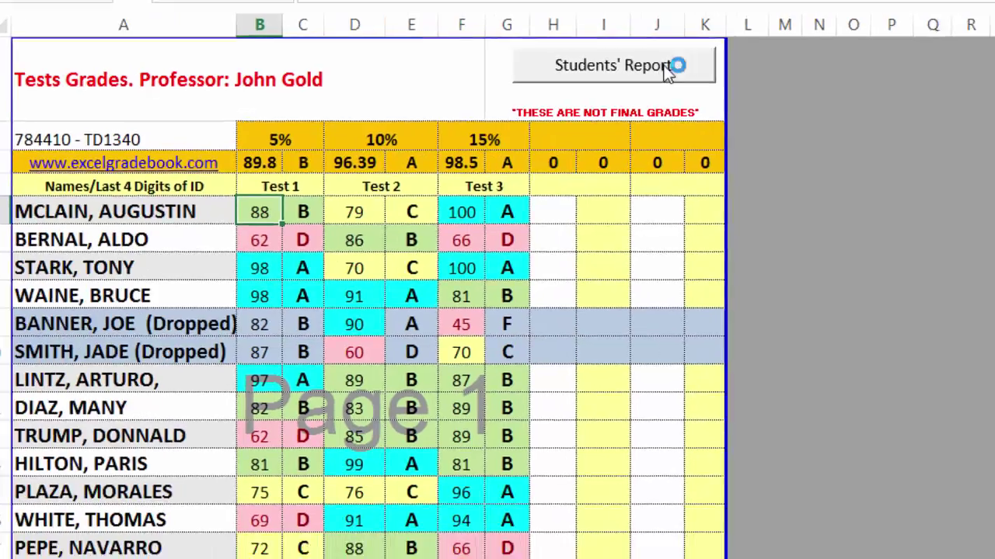
scroll(572, 73, down, 4)
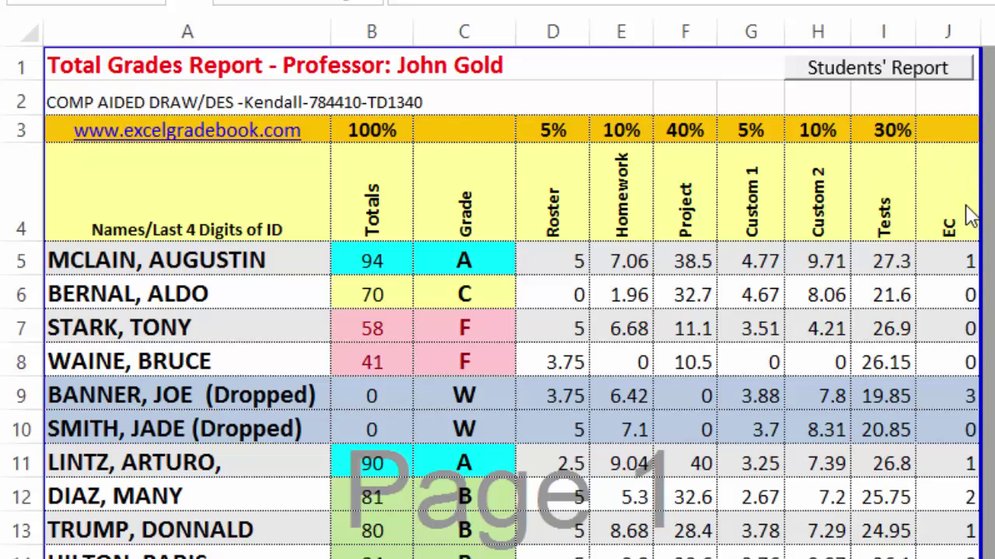
On the Totals sheet, examine the weighted category scores of the students in rows 5 and 6.
click(808, 265)
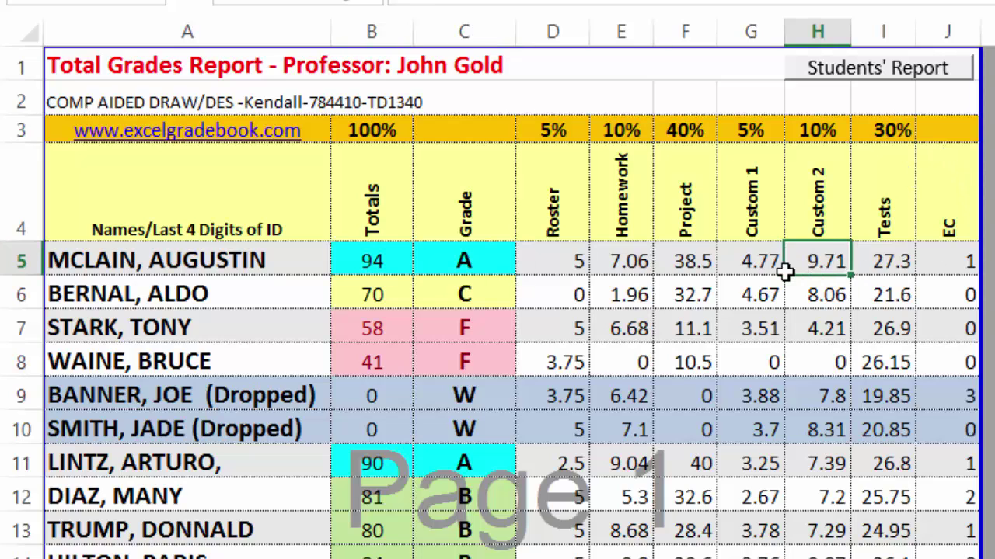
click(757, 268)
click(684, 263)
click(619, 262)
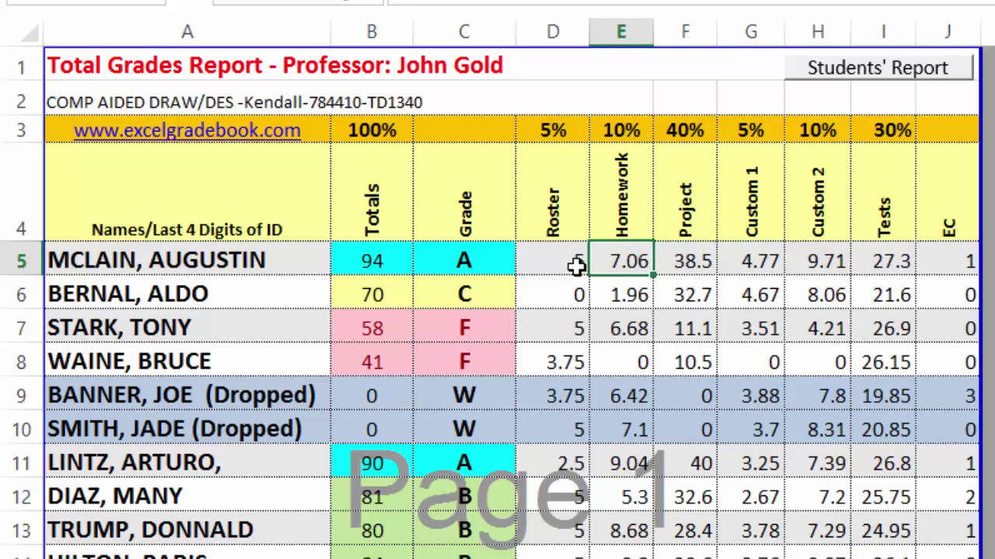
click(577, 268)
click(571, 288)
text(0)
click(626, 292)
click(684, 293)
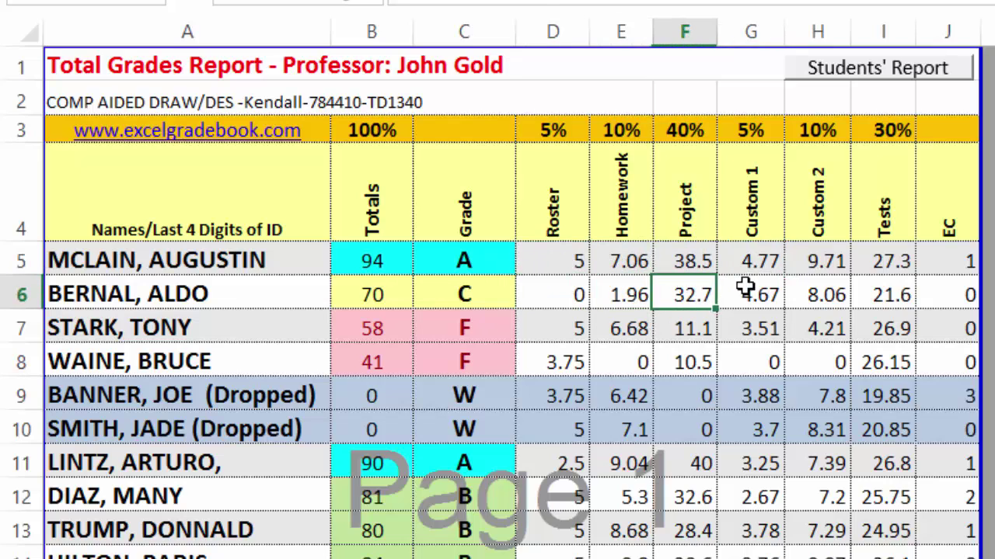
Examine how row 5's category scores and extra credit lead to its total and letter grade.
click(955, 255)
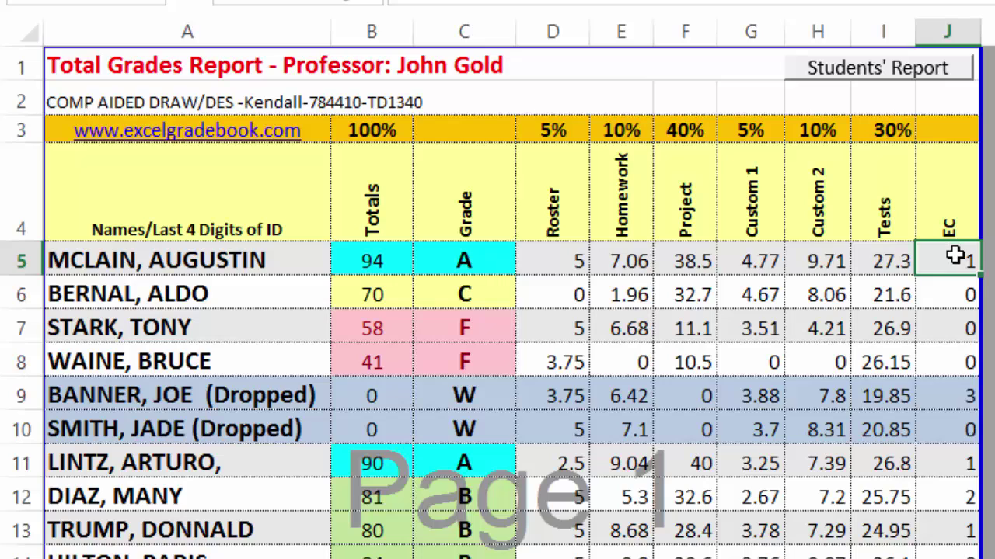
click(886, 263)
click(750, 294)
click(637, 265)
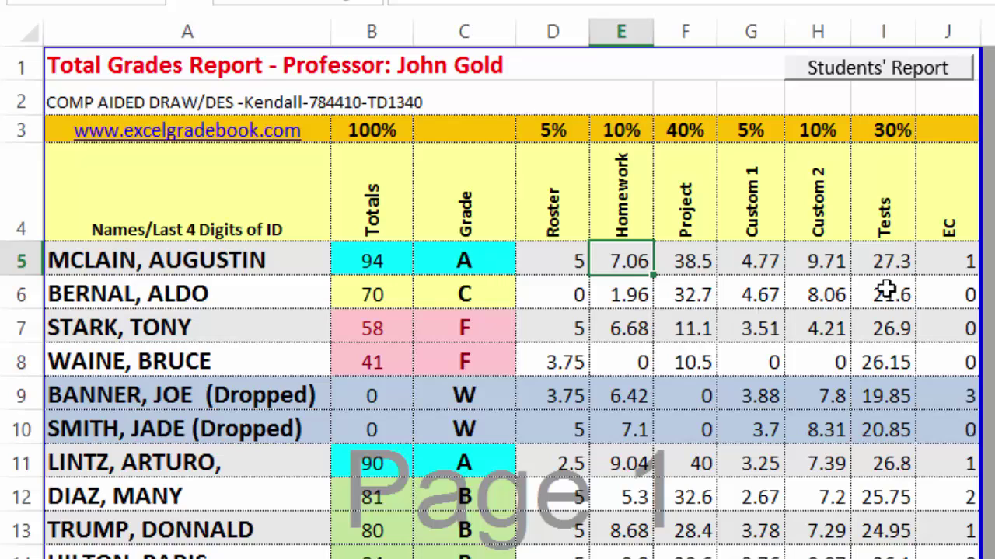
click(395, 262)
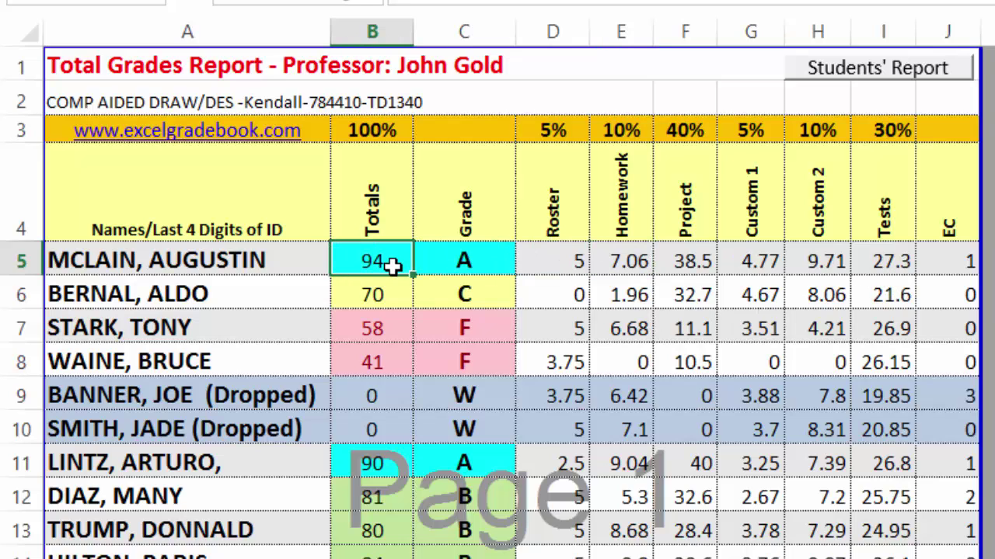
click(472, 263)
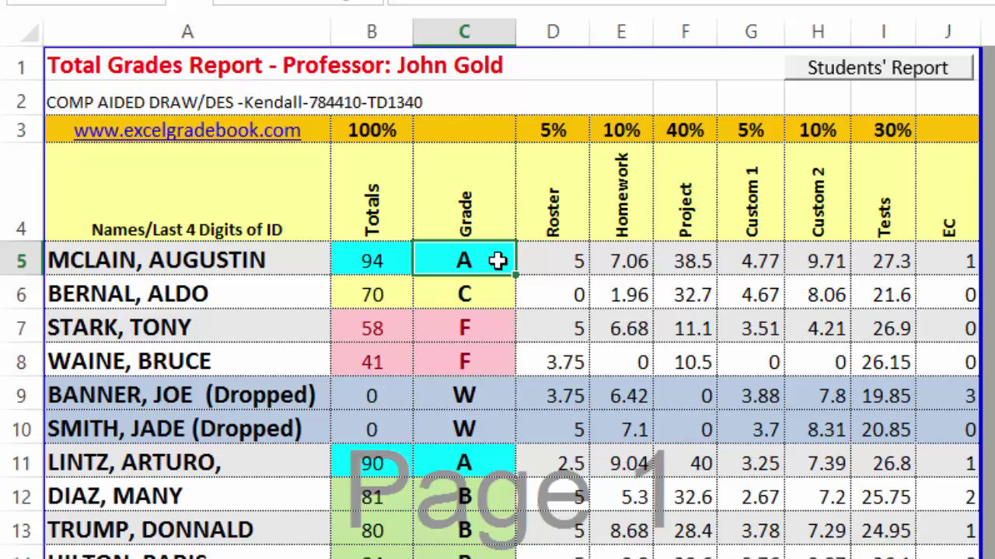
Set the EC points in row 6 to 2 and generate the students' report from the Totals sheet.
click(950, 261)
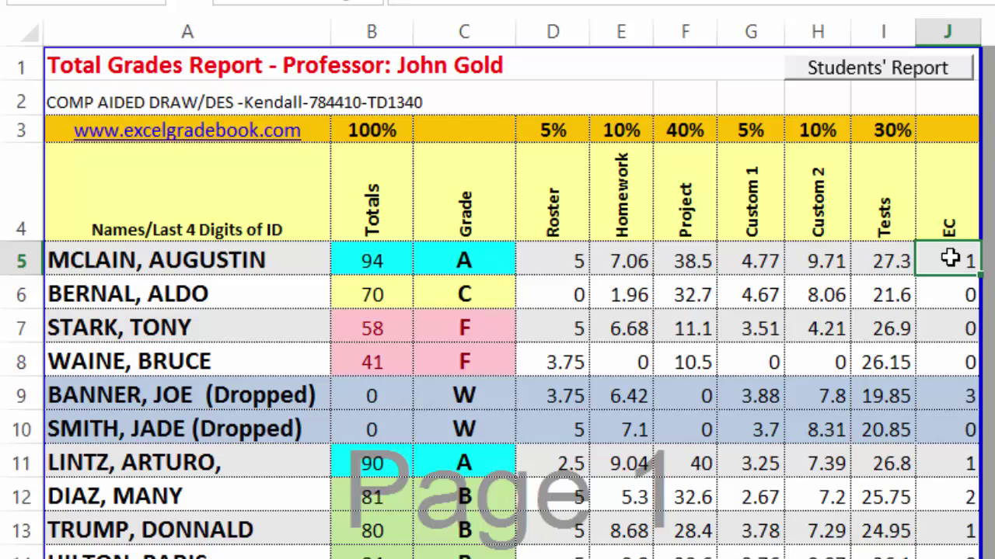
click(958, 299)
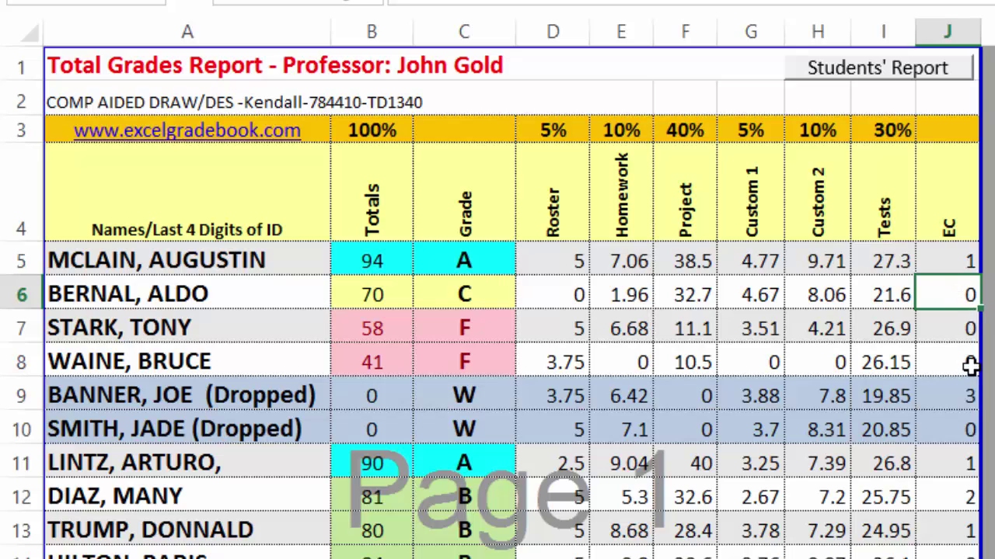
text(2)
key(Return)
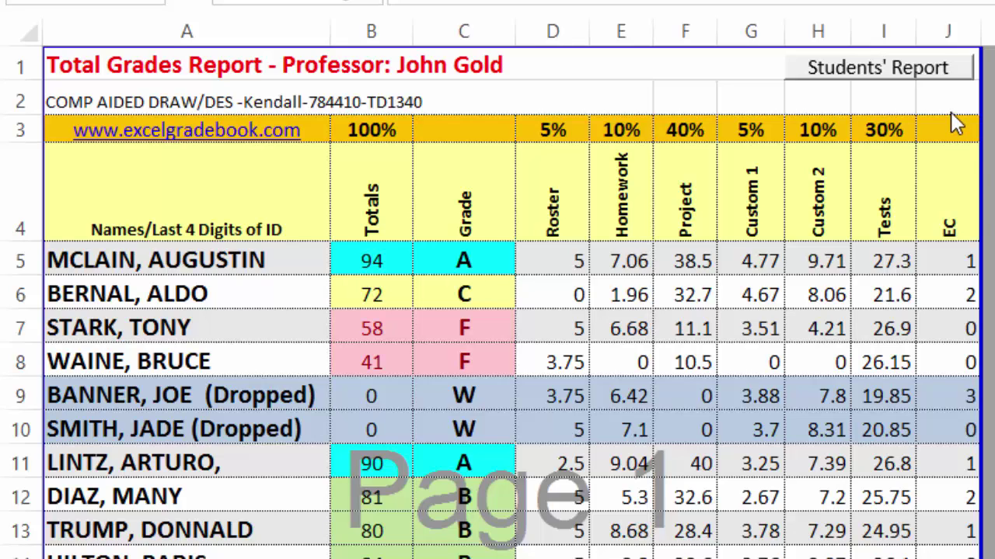
click(909, 68)
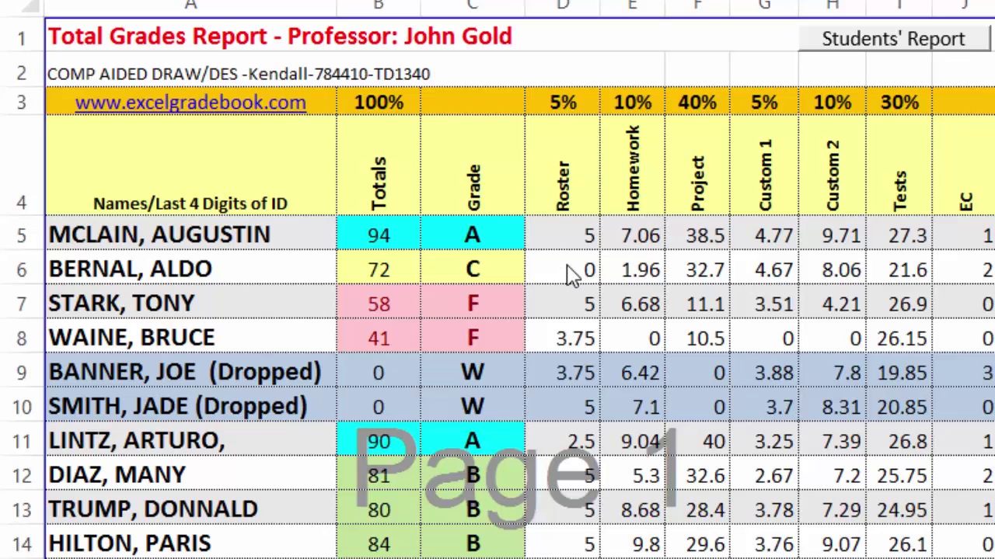
Review the students' final scores in the Totals column of the Totals sheet.
click(402, 245)
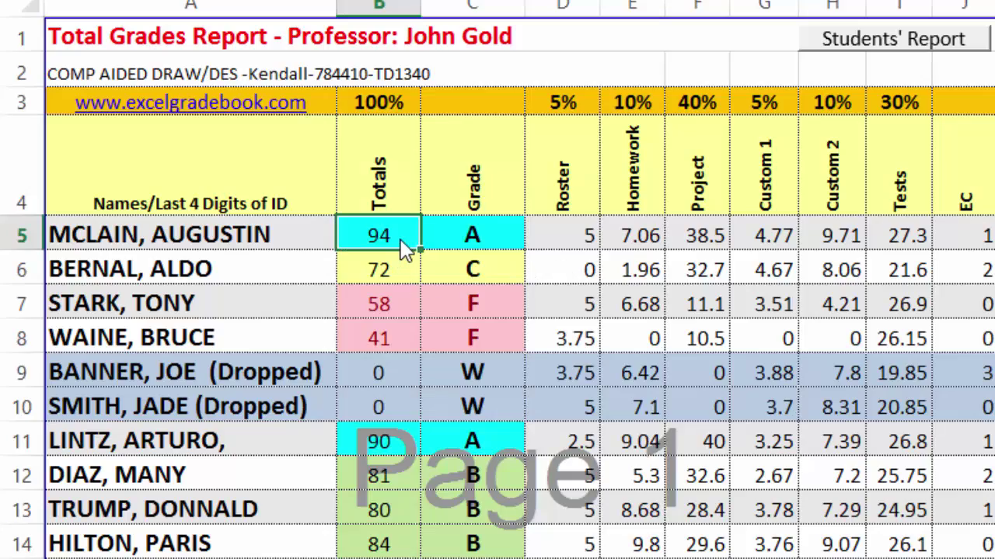
click(399, 309)
scroll(399, 308, down, 2)
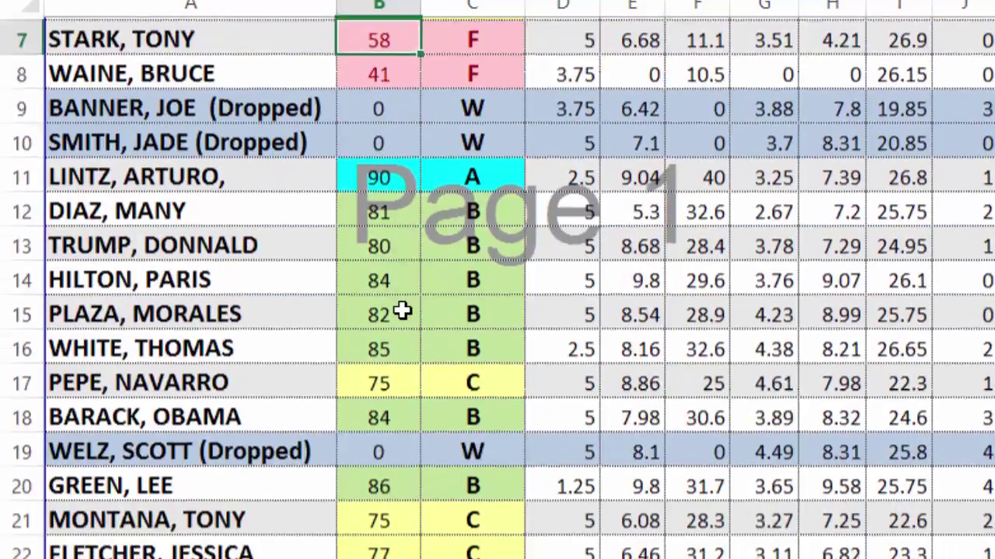
scroll(402, 308, up, 2)
click(407, 235)
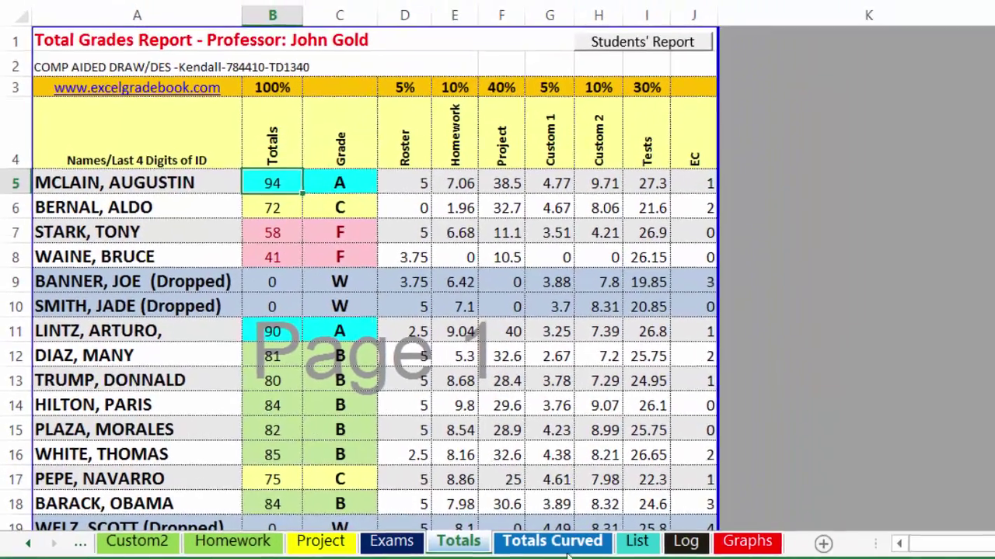
Compare the curved totals and letter grades on the Totals Curved sheet with the Totals sheet.
click(553, 543)
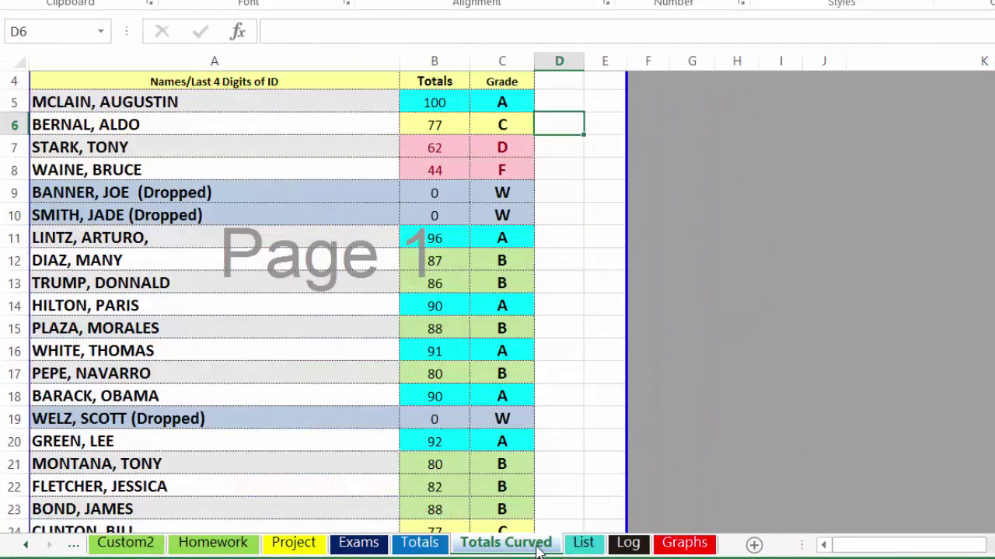
scroll(428, 210, up, 1)
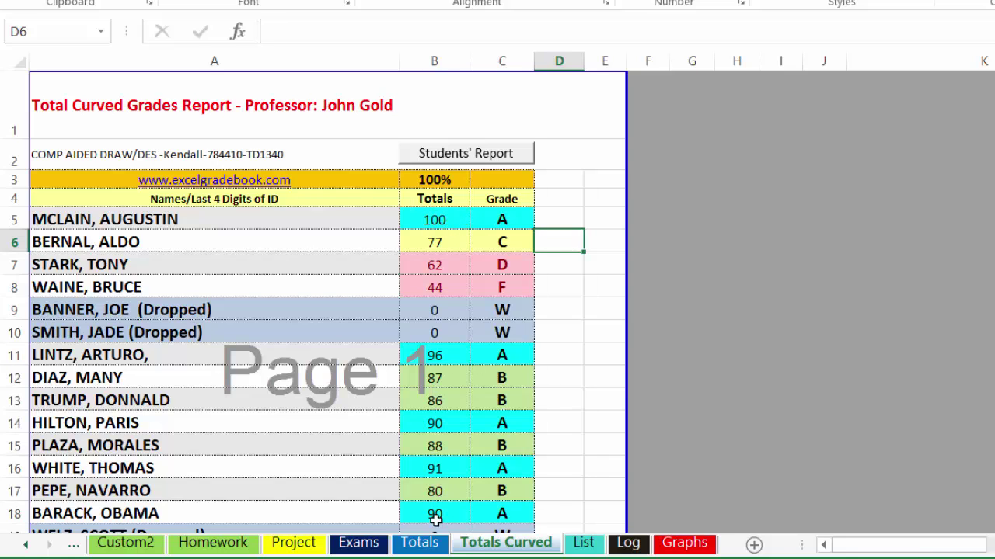
click(424, 544)
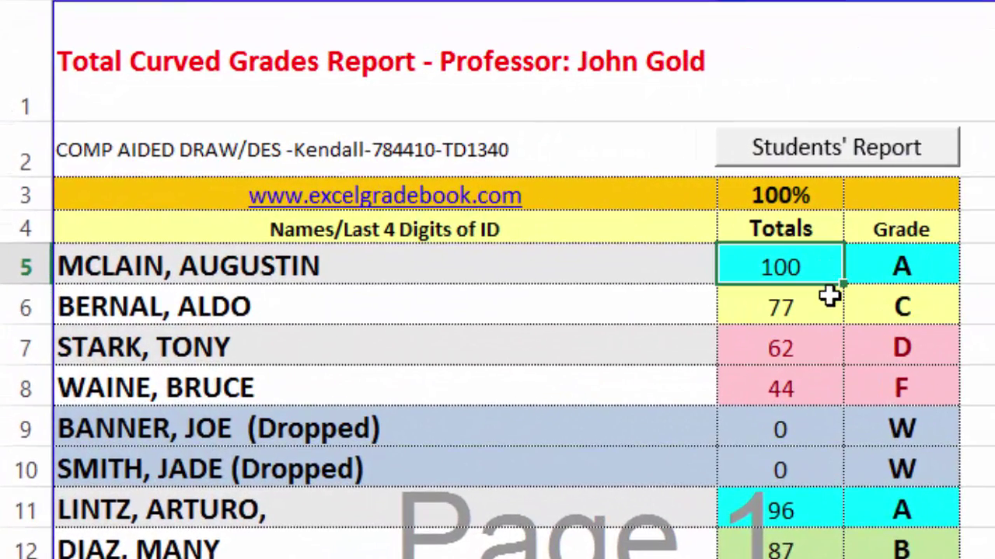
click(829, 305)
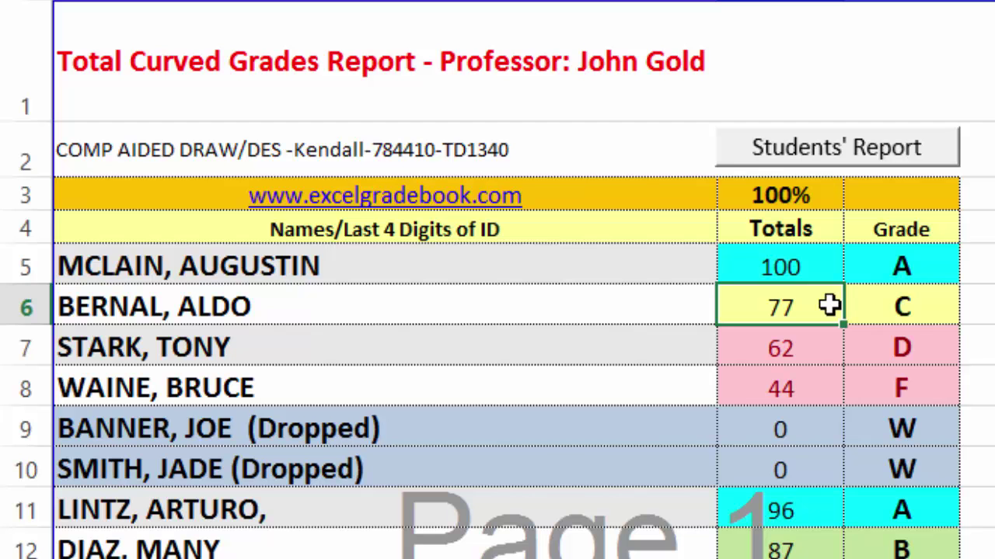
scroll(829, 305, down, 2)
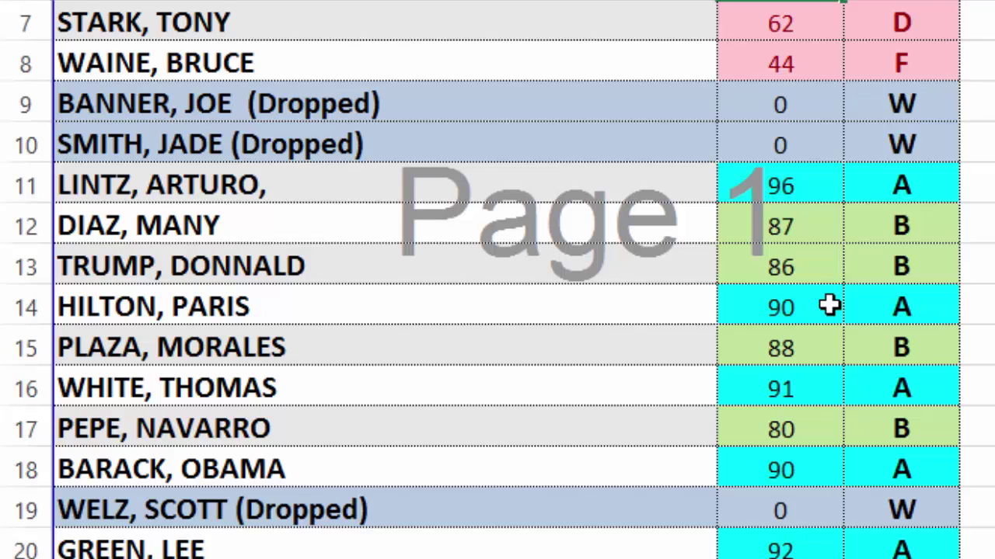
scroll(829, 305, up, 2)
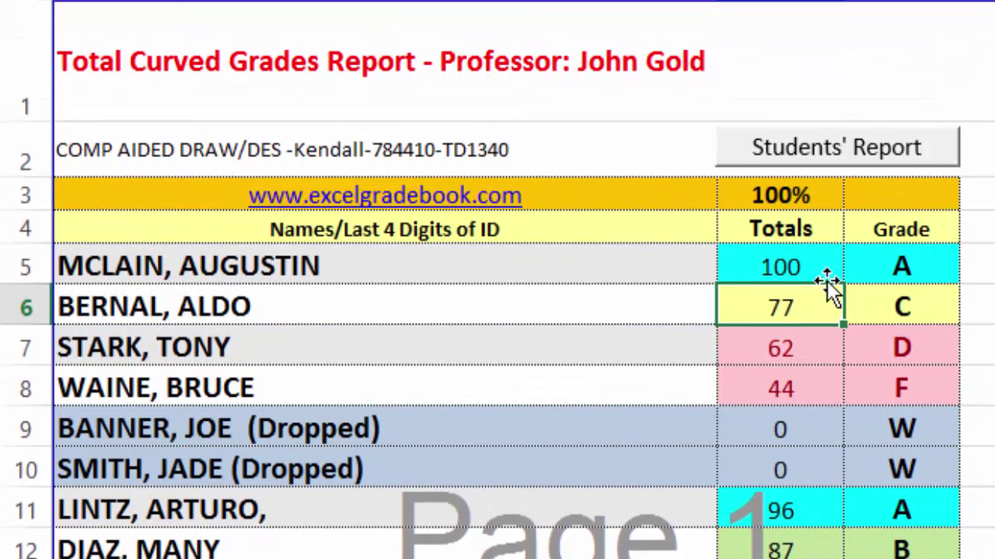